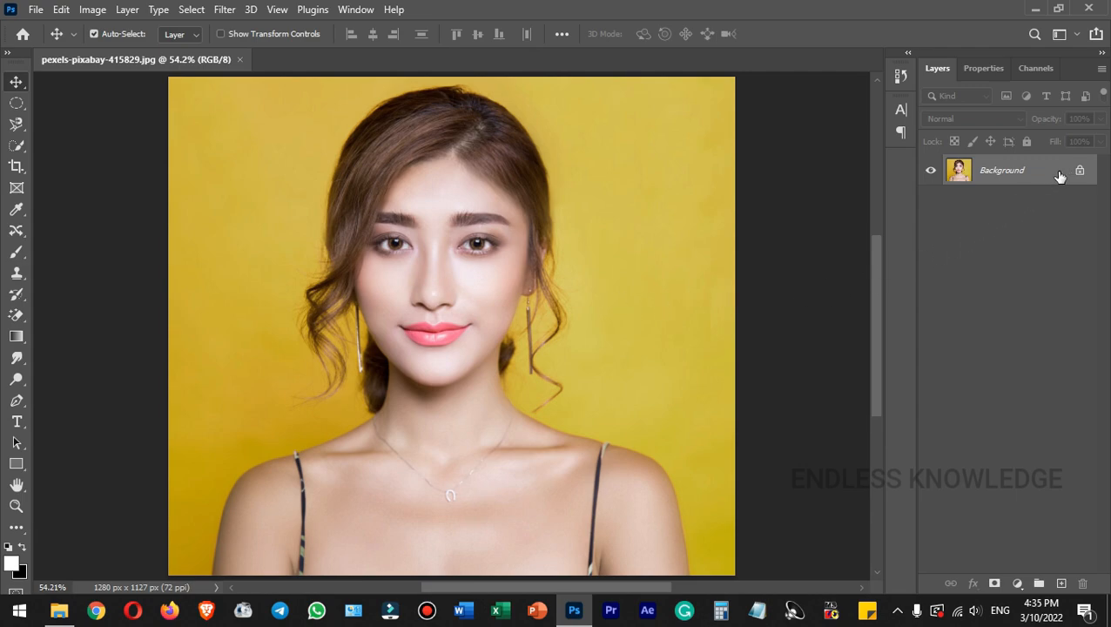
Duplicate the Background layer, hide the original, and make the duplicate the active layer.
key(ctrl)
key(ctrl+j)
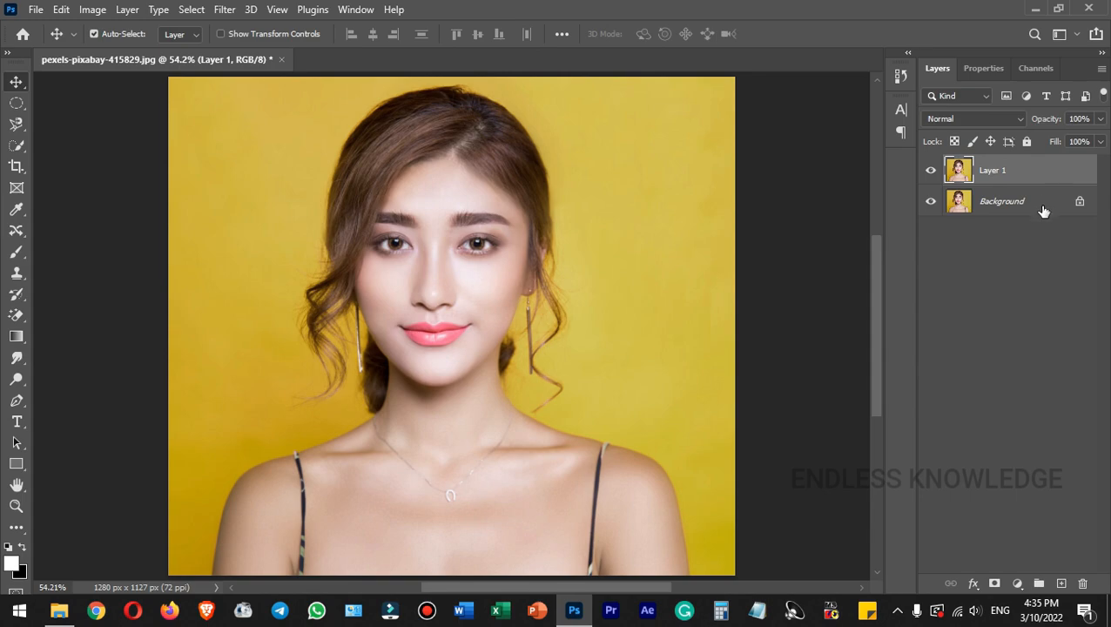
click(1041, 209)
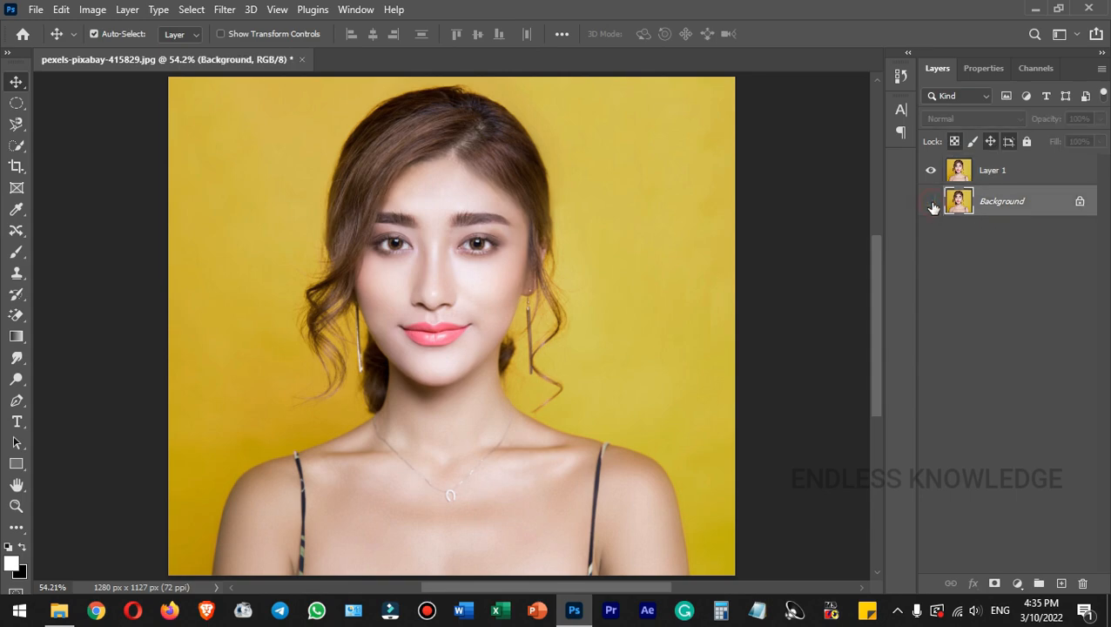
click(931, 201)
click(1036, 177)
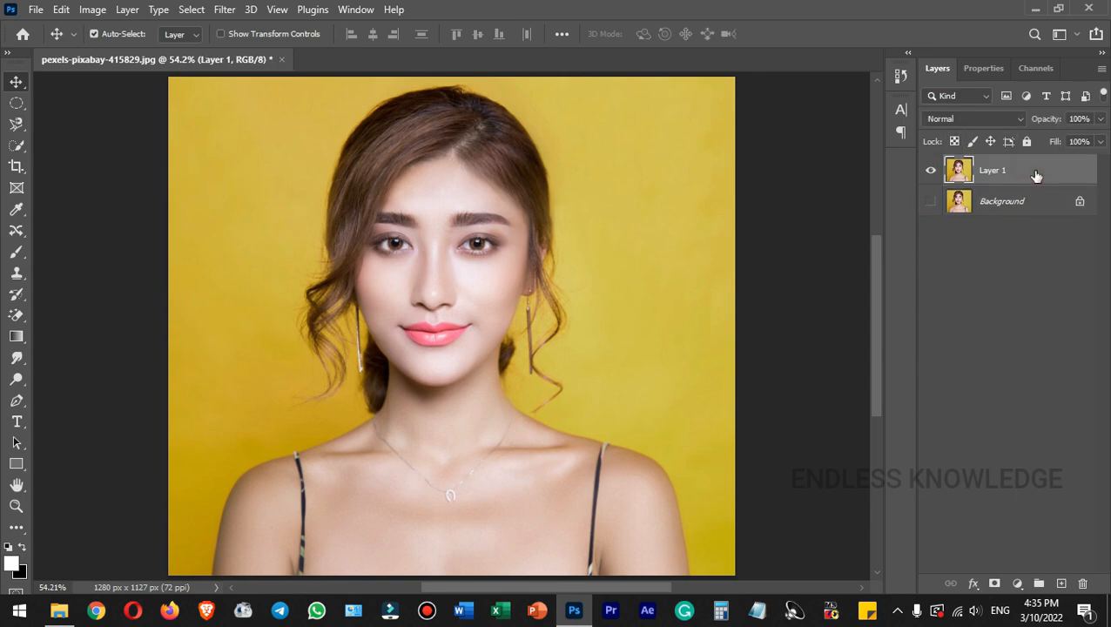
Select the woman with Select Subject and refine with Quick Selection, excluding the loose hair strands and earrings but keeping both shoulders.
click(194, 11)
click(226, 201)
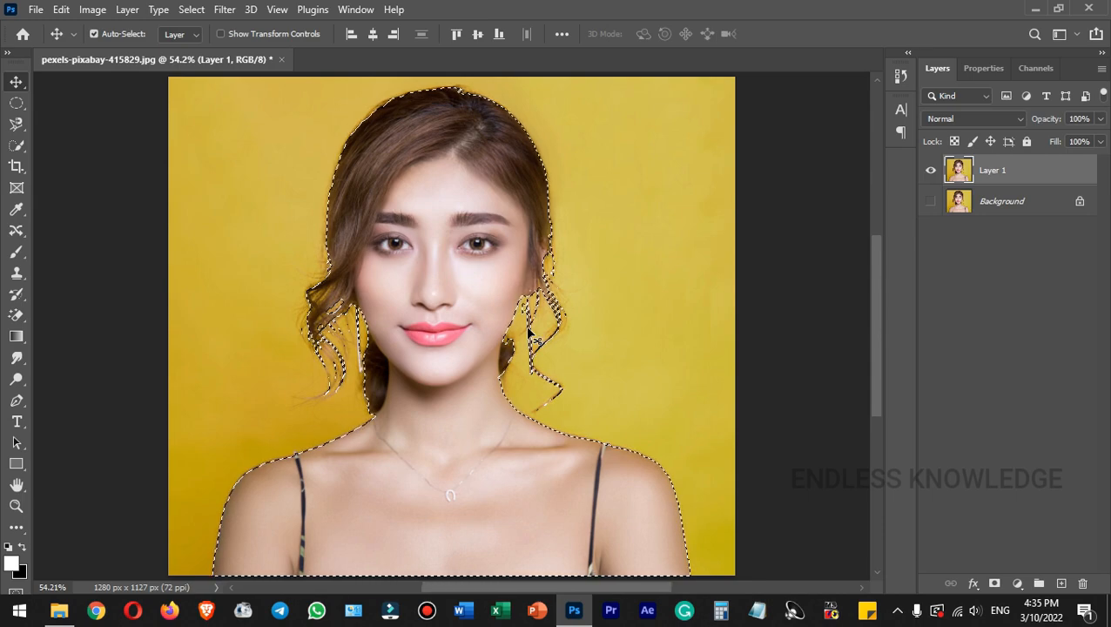
click(17, 145)
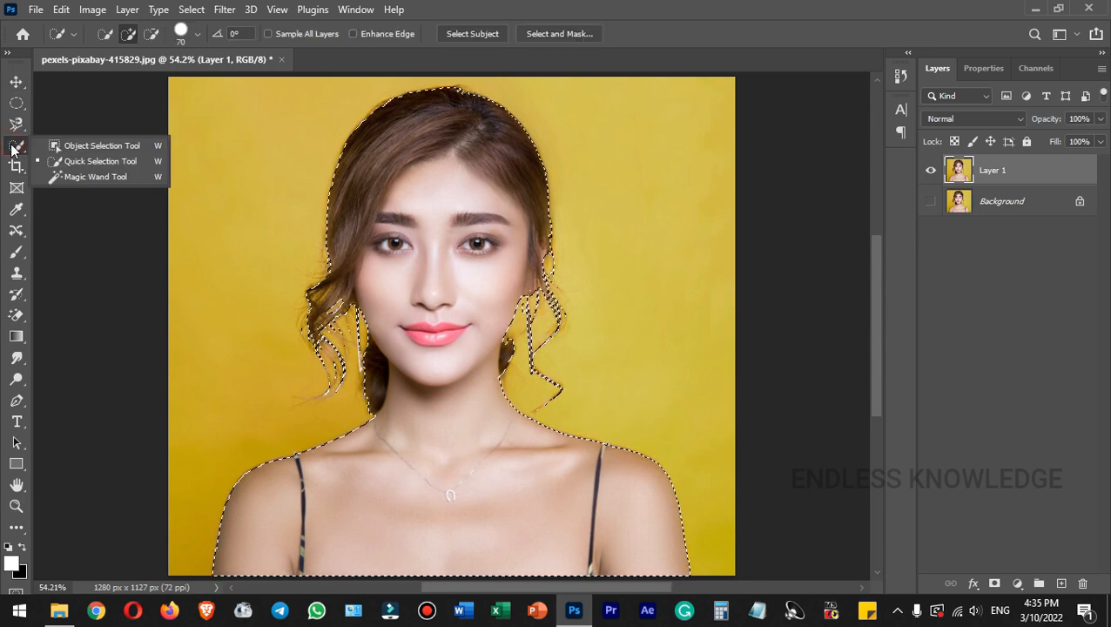
click(75, 161)
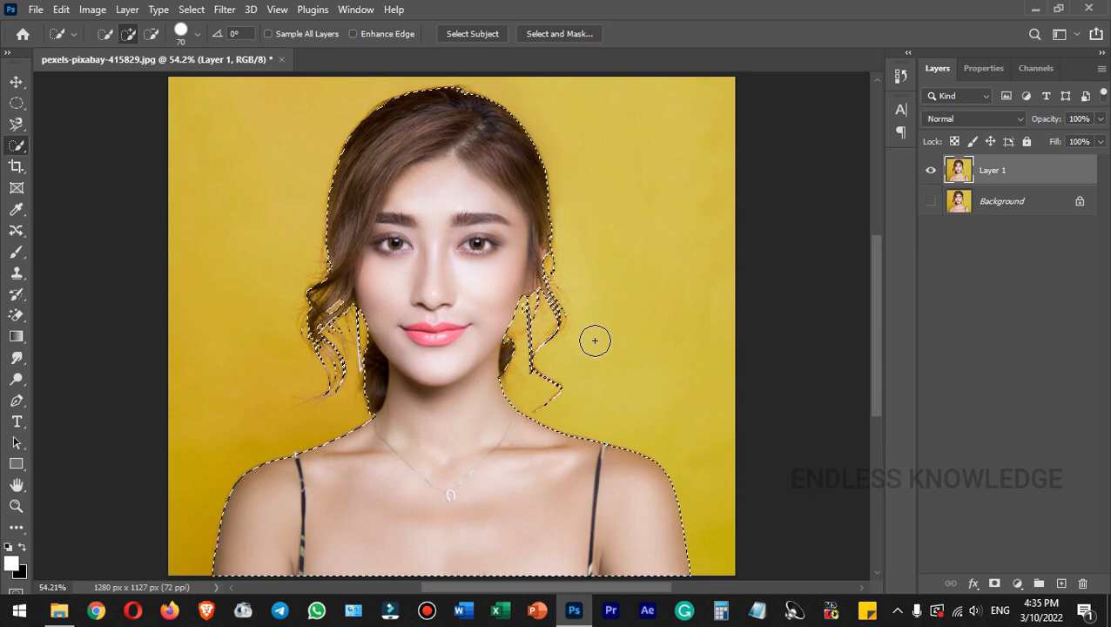
key(alt)
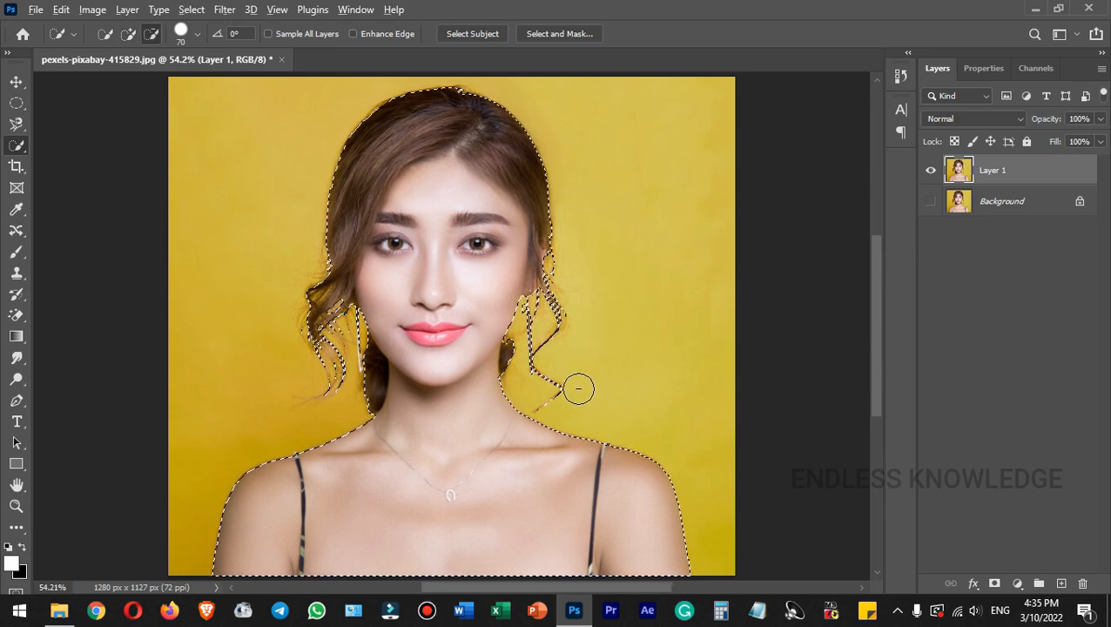
mouse_move(578, 388)
mouse_down()
mouse_move(548, 397)
mouse_move(545, 343)
mouse_move(563, 297)
mouse_up()
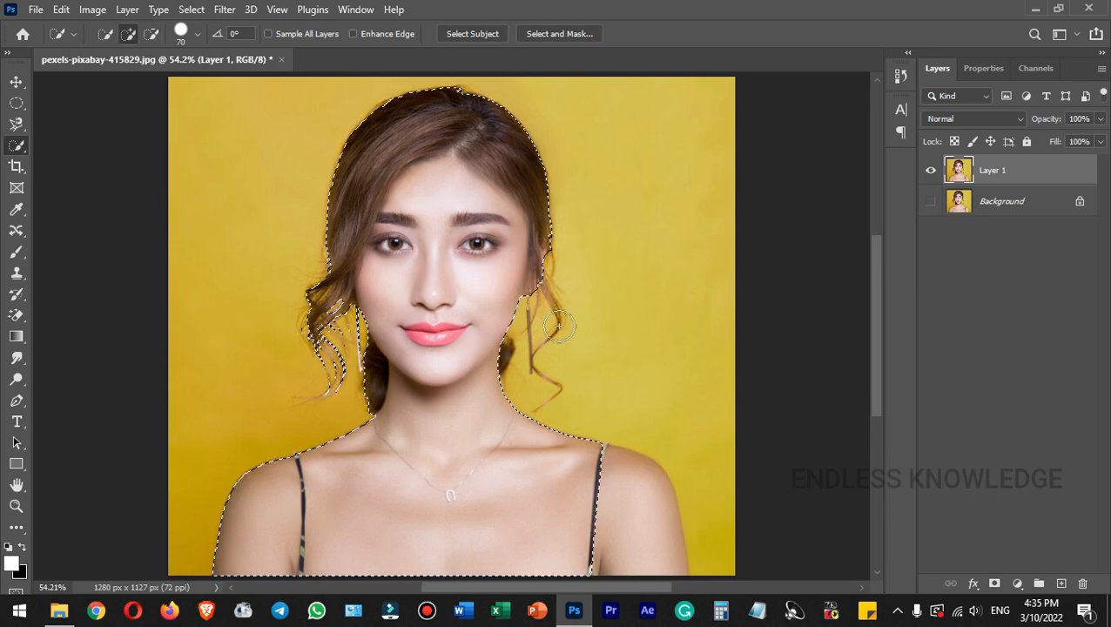
drag(330, 396, 336, 365)
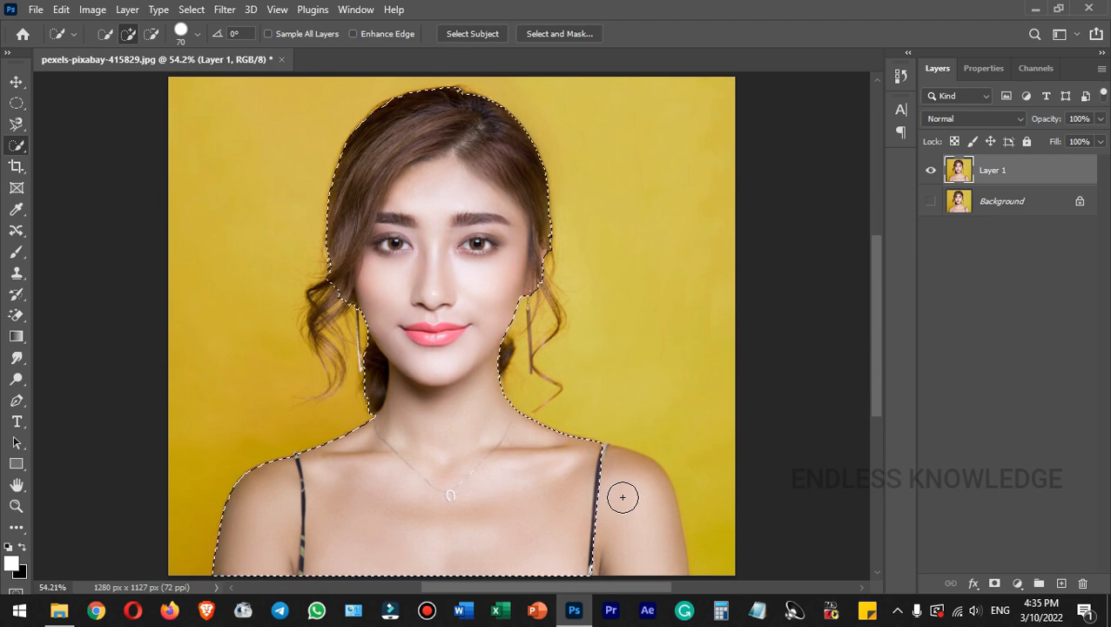
mouse_move(580, 466)
mouse_down()
mouse_move(609, 467)
mouse_move(629, 486)
mouse_up()
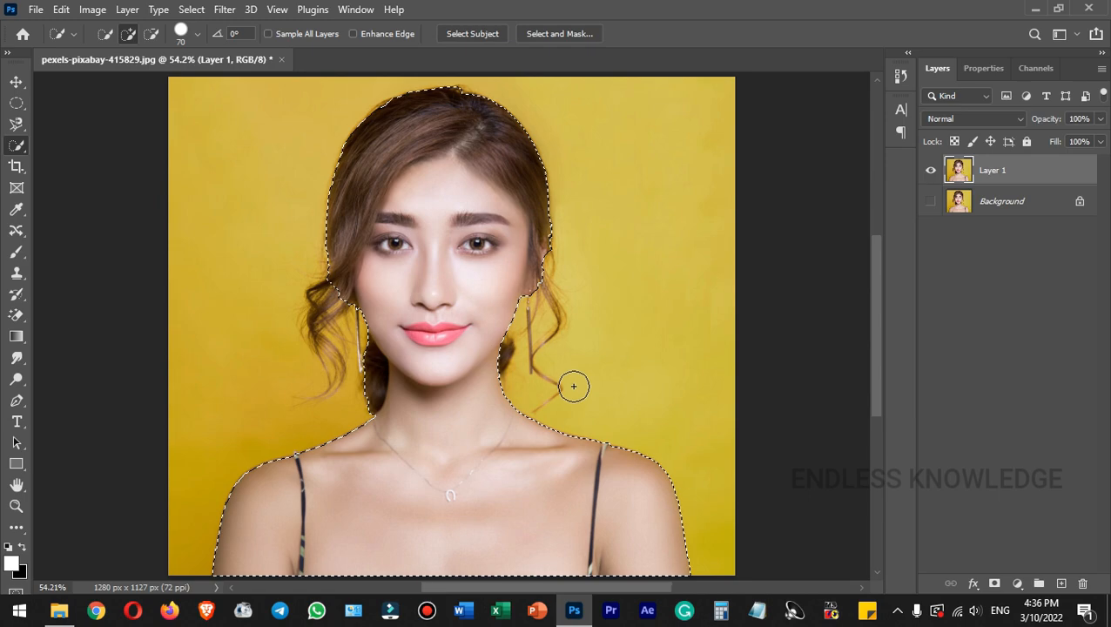
Mask out the yellow backdrop using the selection and desaturate the layer's image.
click(994, 584)
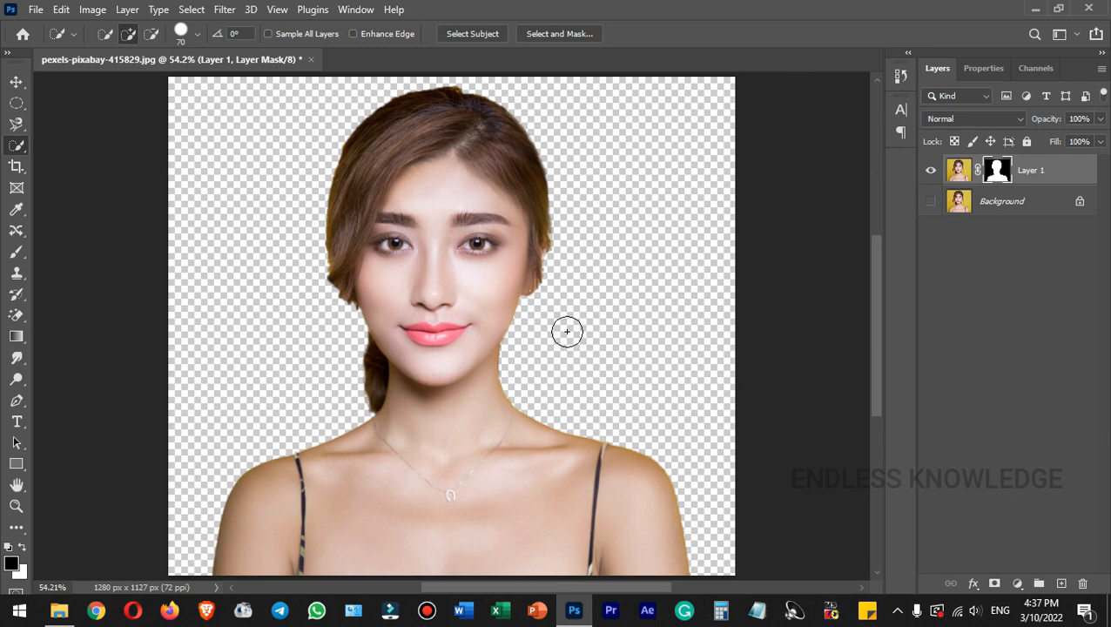
click(16, 81)
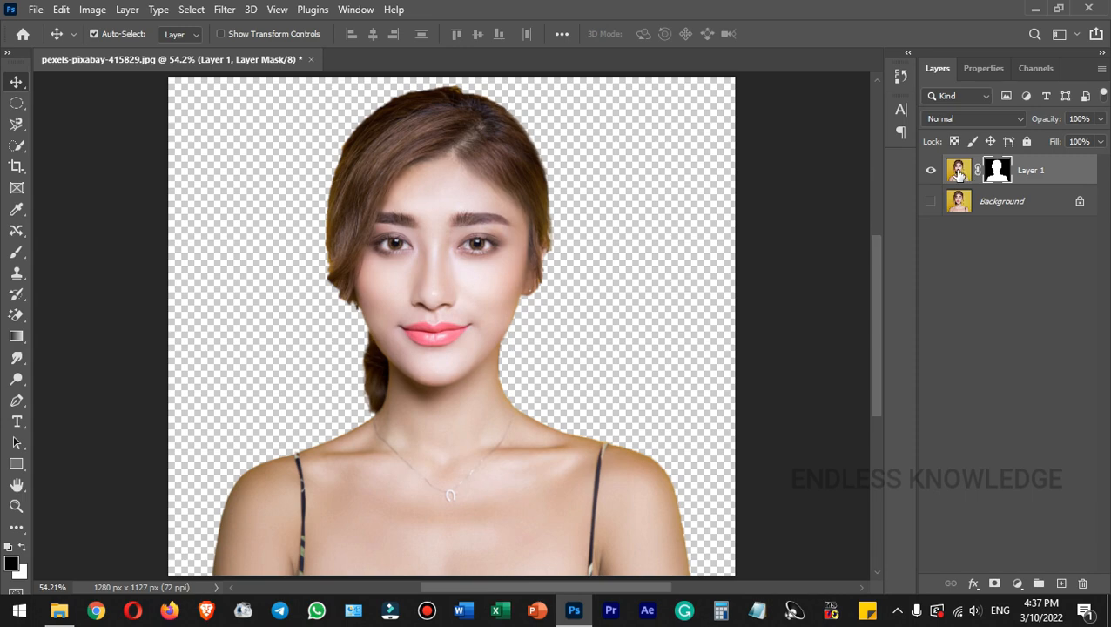
click(959, 170)
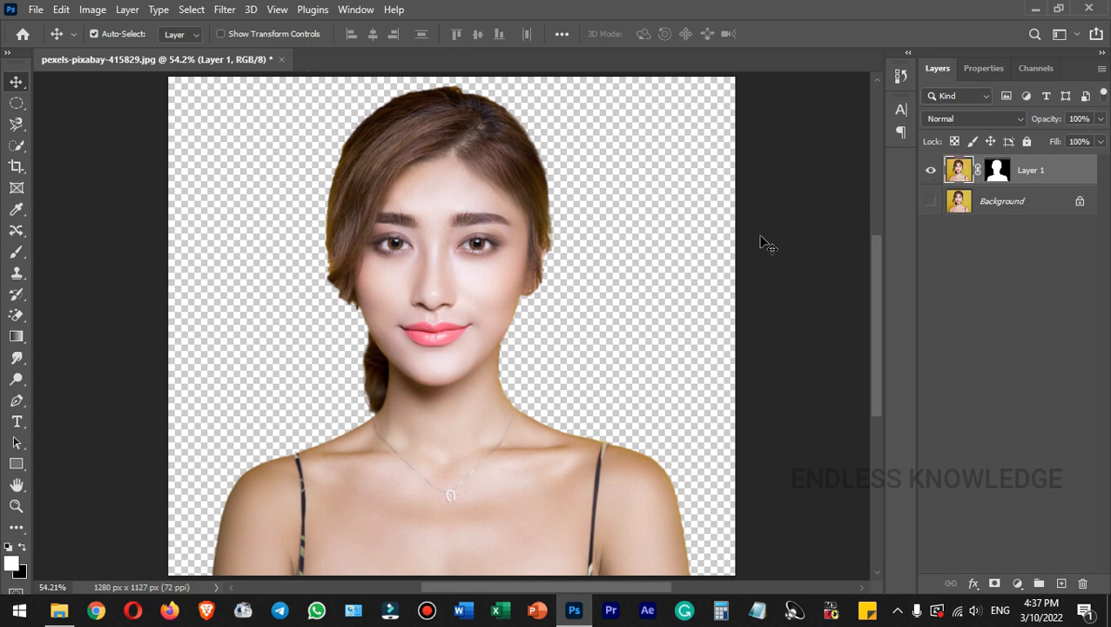
key(ctrl)
key(ctrl+shift+u)
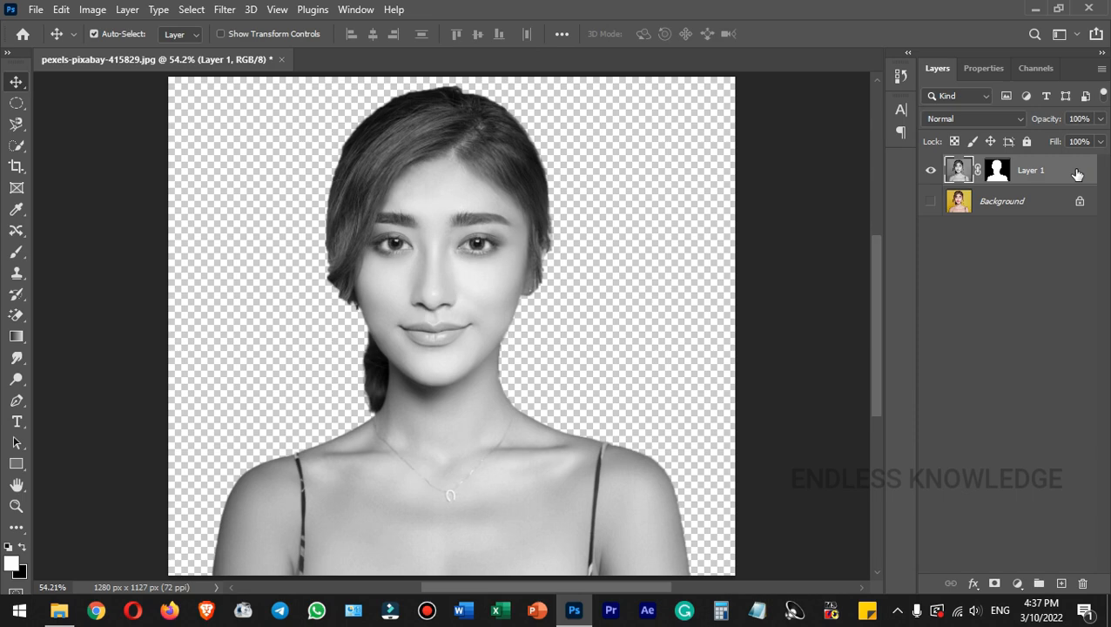
Duplicate the masked black-and-white layer, set the copy's blend mode to Difference, and invert its image.
key(ctrl)
key(ctrl+j)
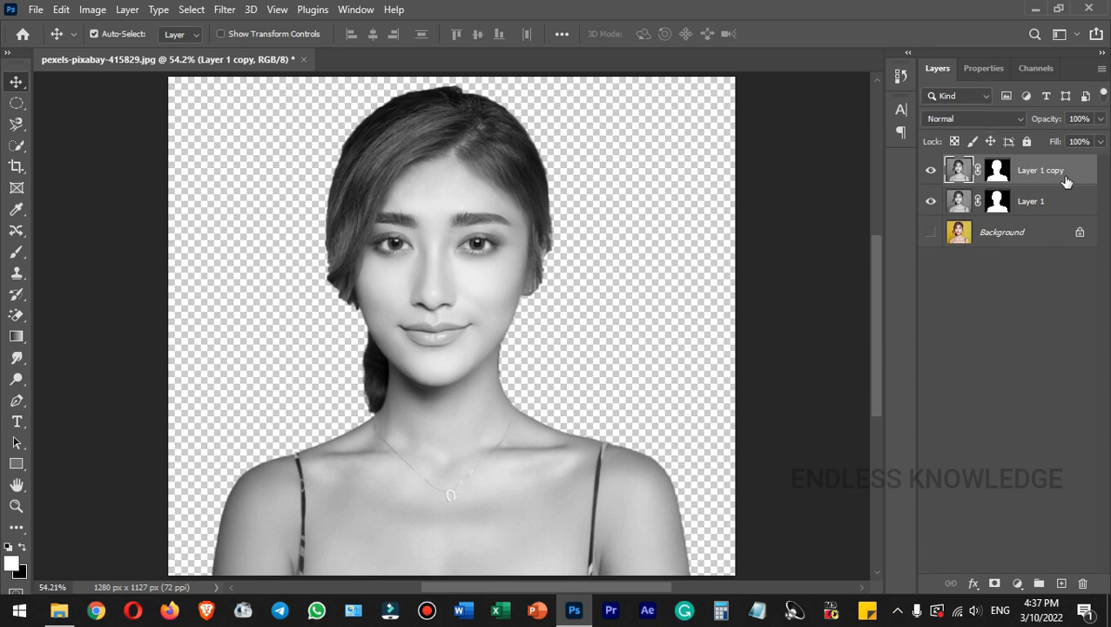
click(979, 117)
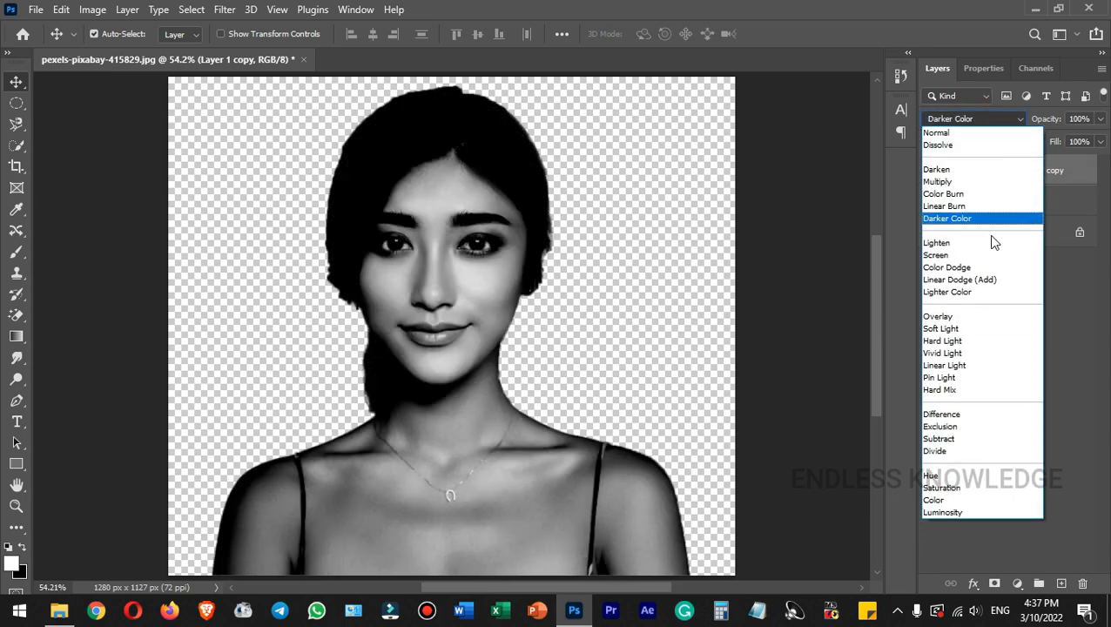
click(986, 415)
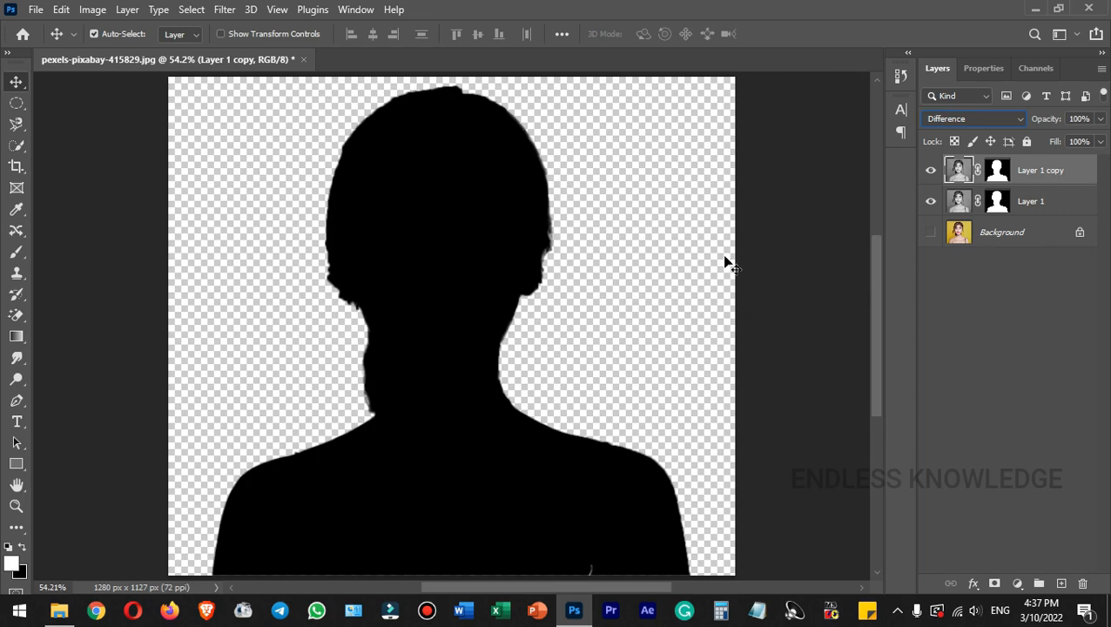
key(ctrl+i)
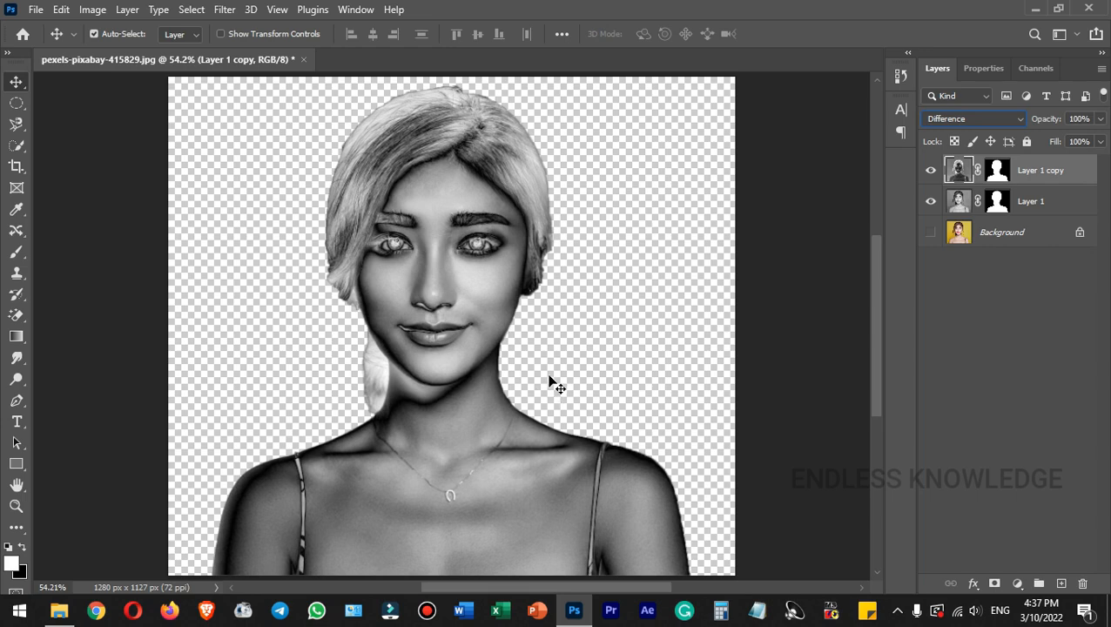
Combine Layer 1 and Layer 1 copy into a single smart object.
shift+click(1073, 202)
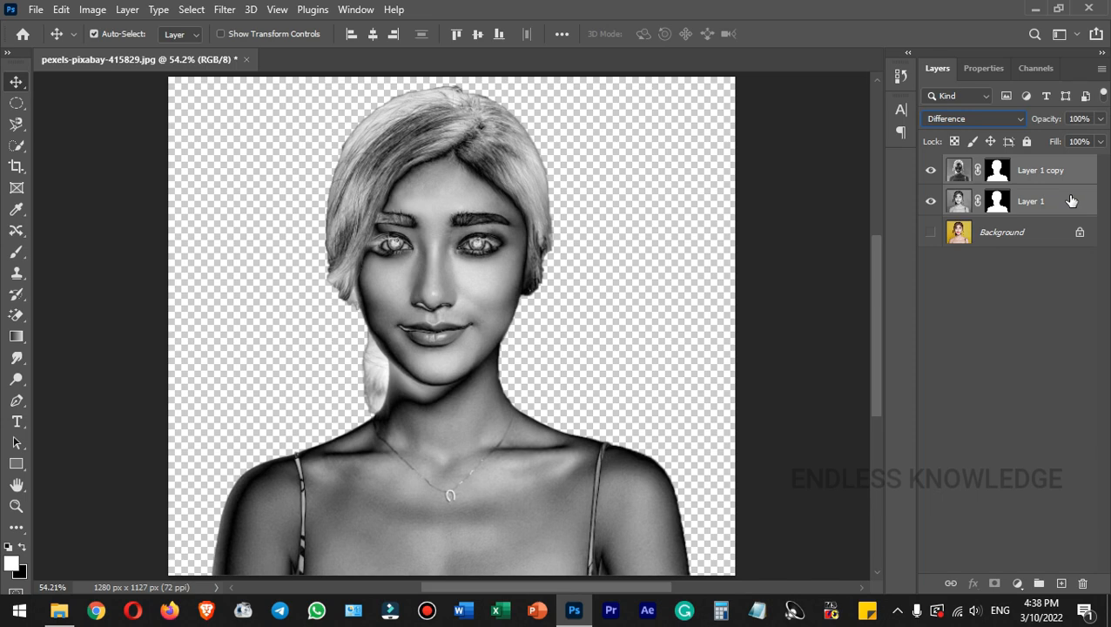
right_click(1070, 202)
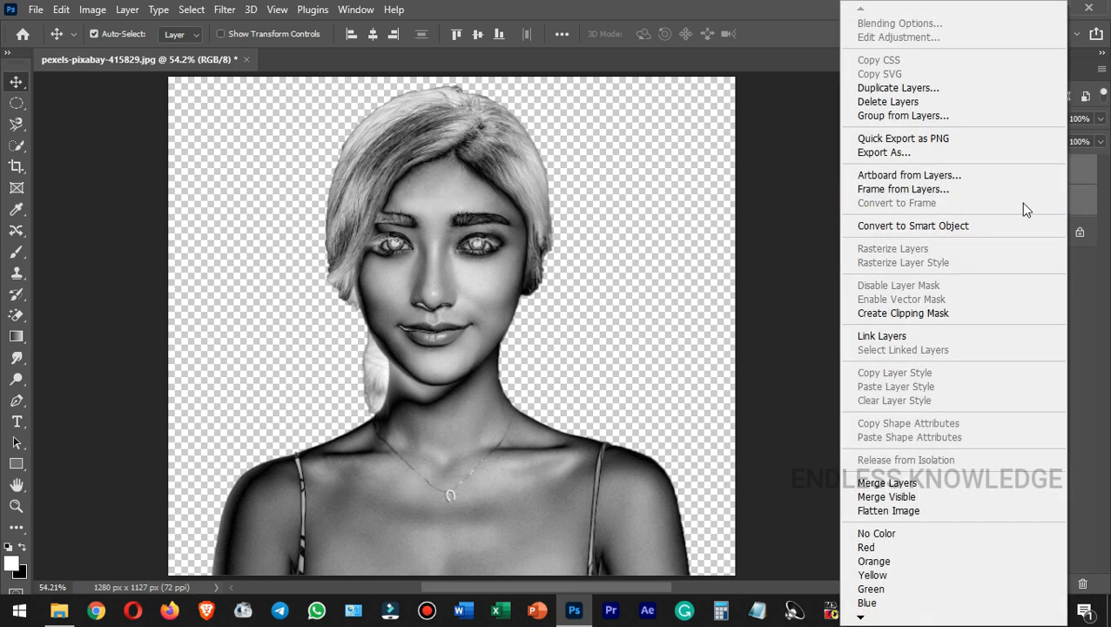
click(966, 227)
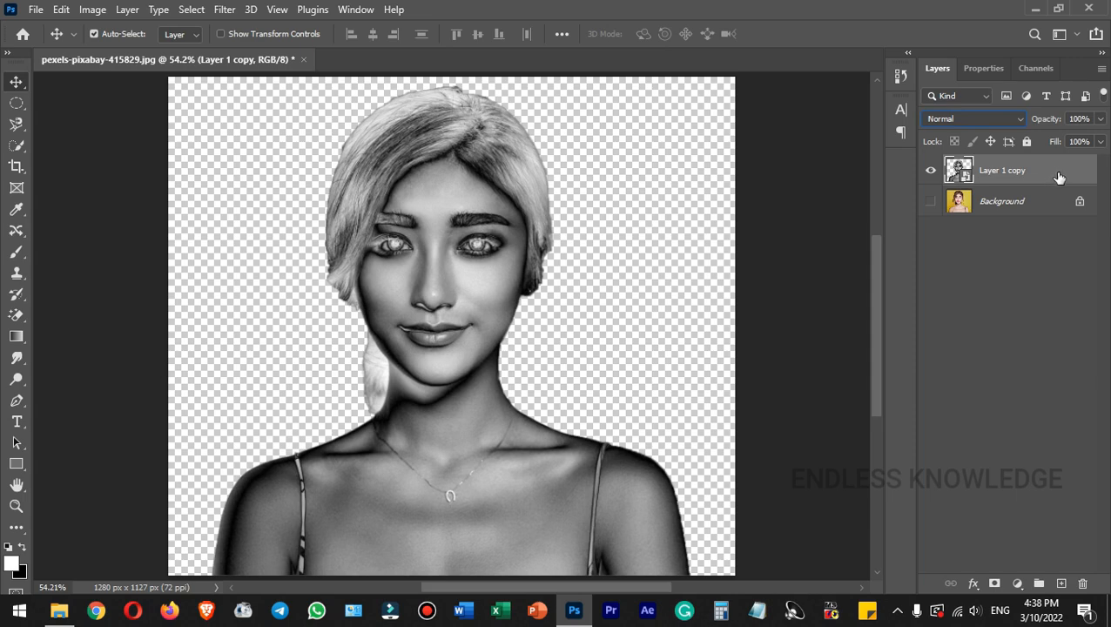
Duplicate the smart object, set the copy's blend mode to Difference, invert it, and collapse its filter list.
key(ctrl)
key(ctrl+j)
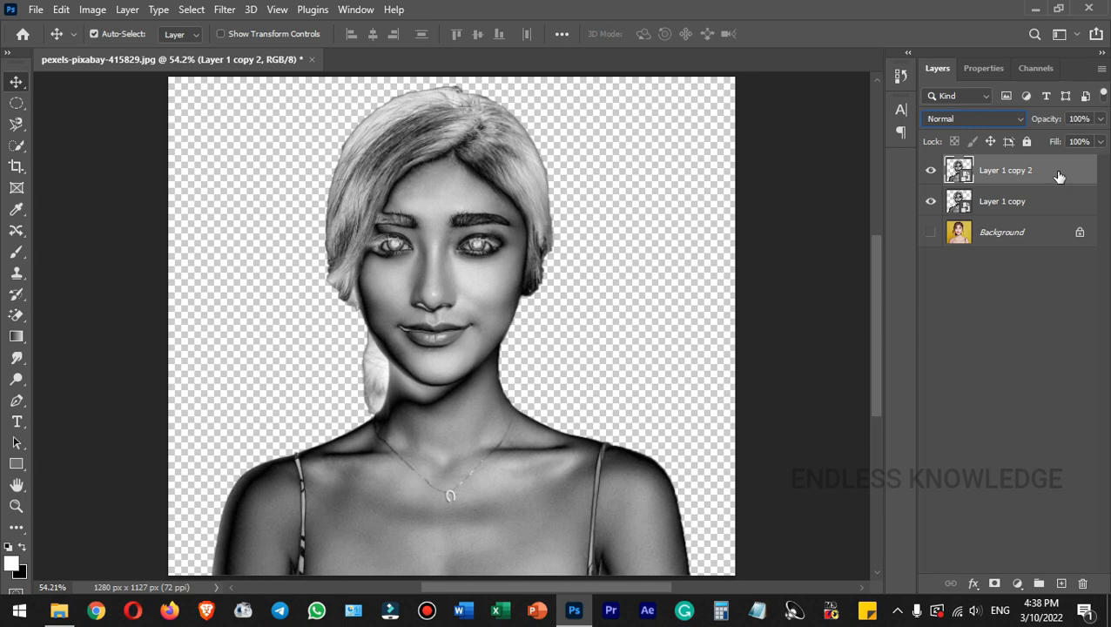
click(969, 119)
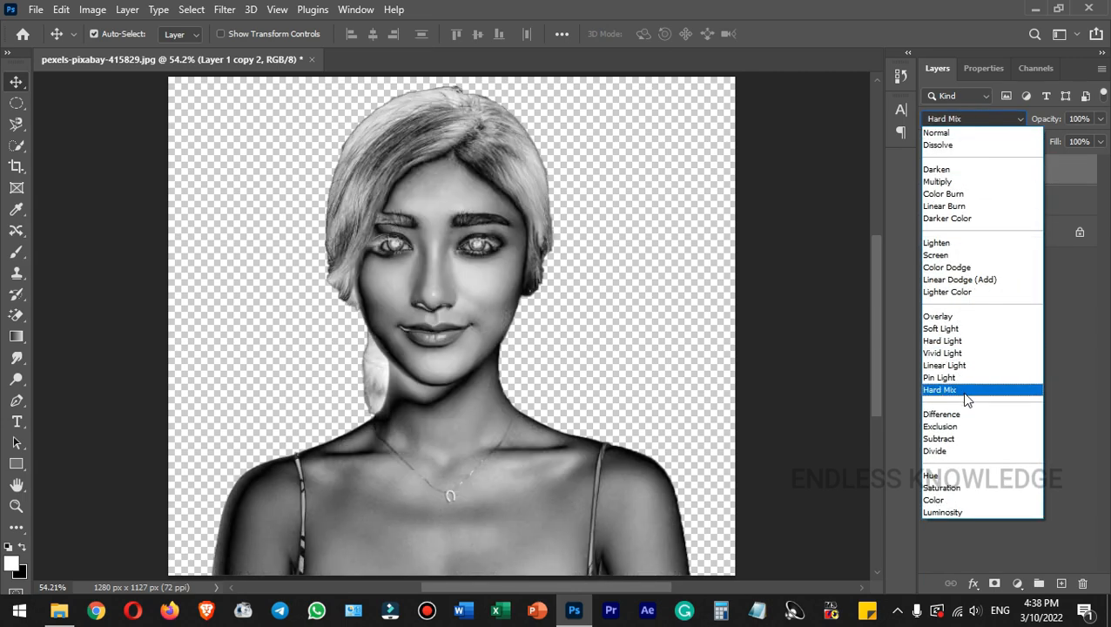
click(959, 415)
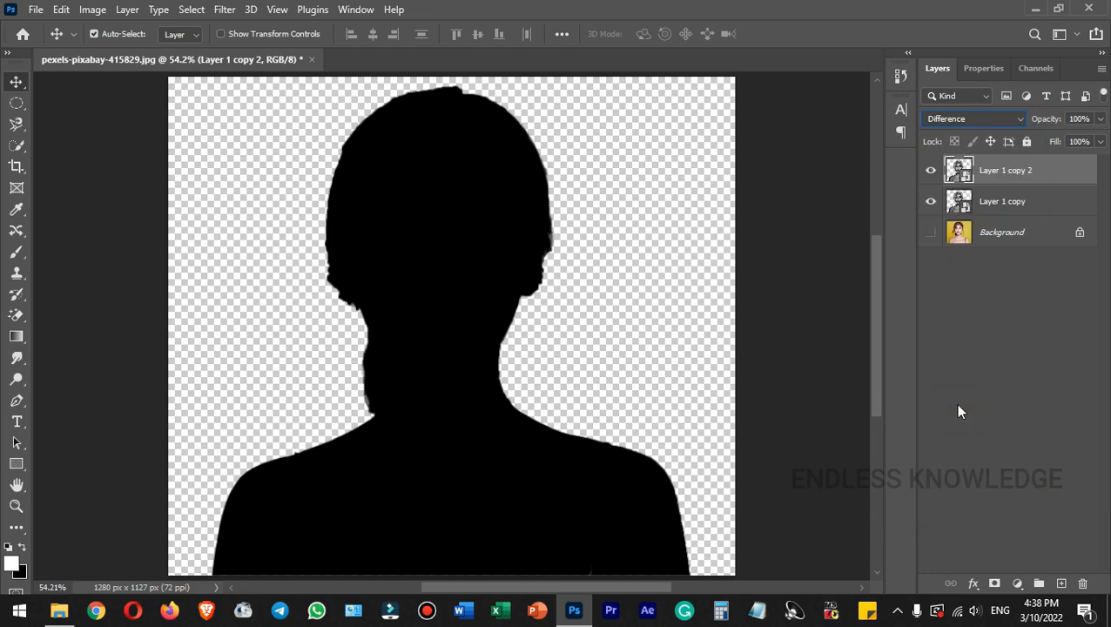
key(ctrl+i)
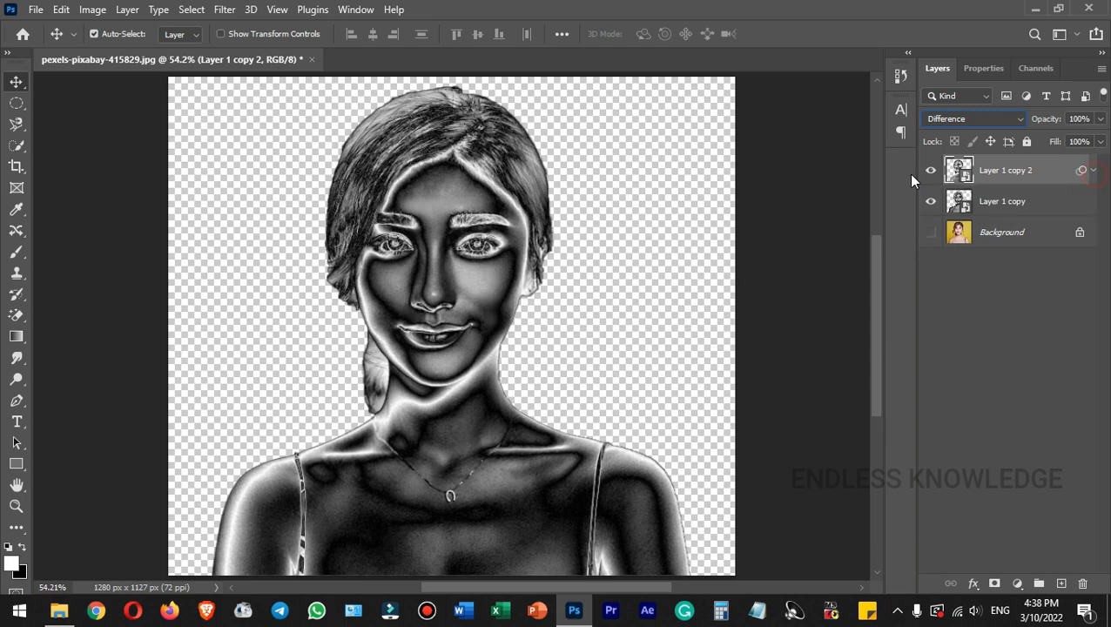
click(1094, 171)
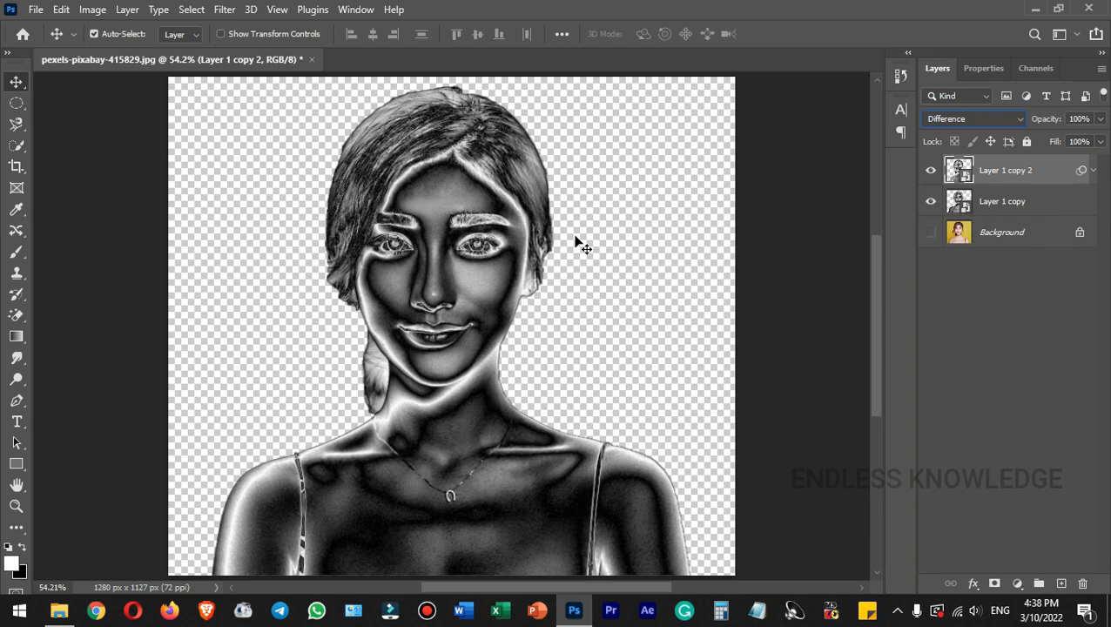
Combine Layer 1 copy and Layer 1 copy 2 into one smart object.
click(1066, 203)
right_click(1066, 203)
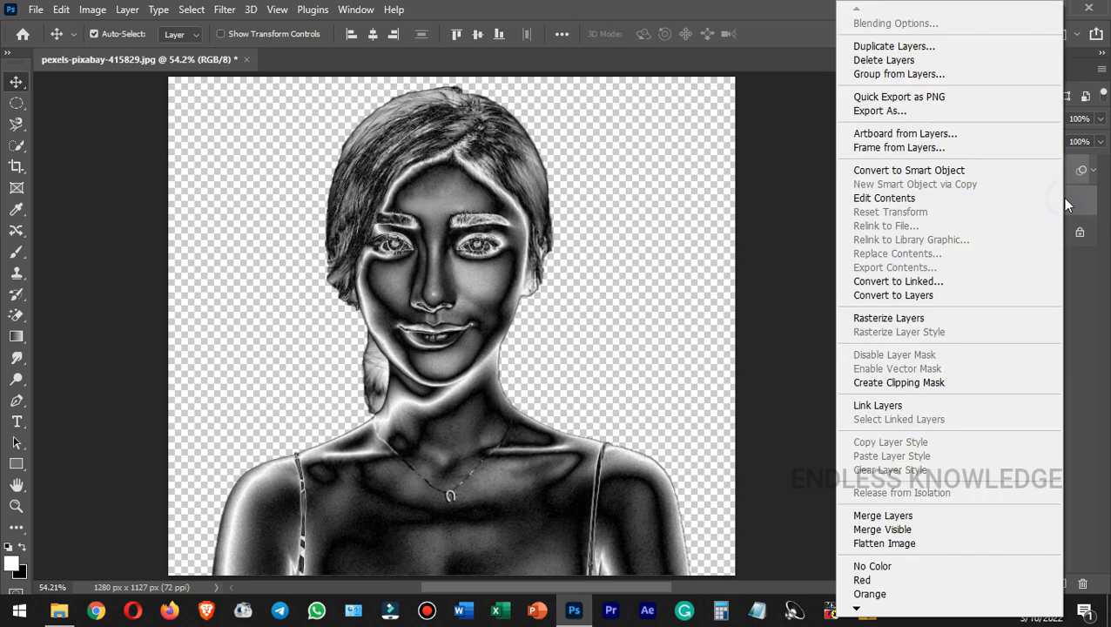
click(981, 170)
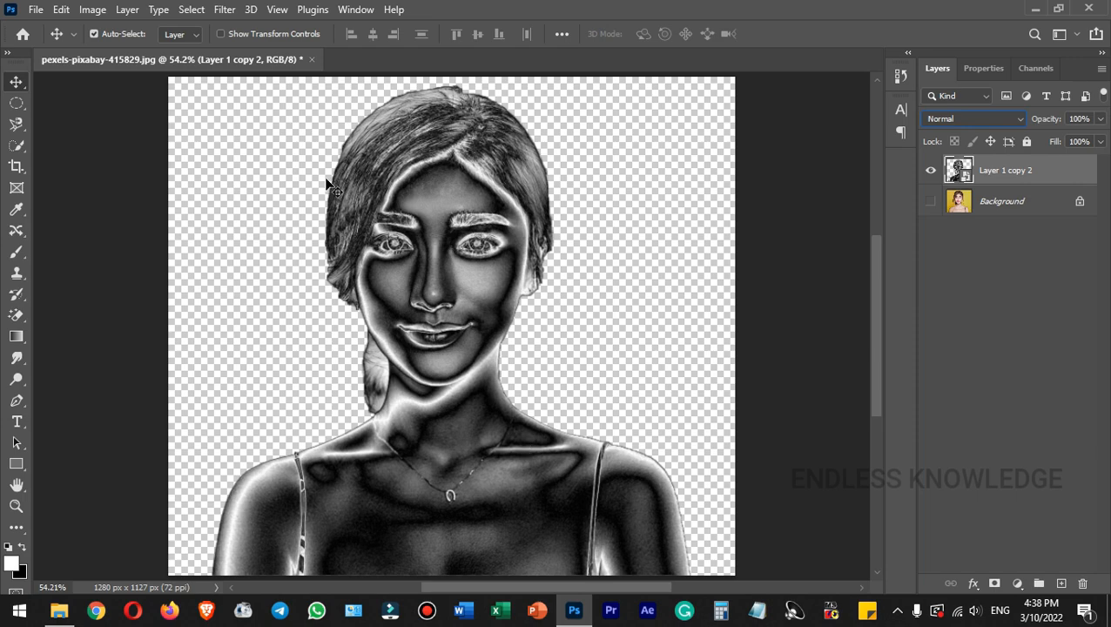
Apply a Surface Blur filter to the combined smart object with a radius of about 12 pixels and a threshold of 20 levels.
click(193, 11)
mouse_move(222, 13)
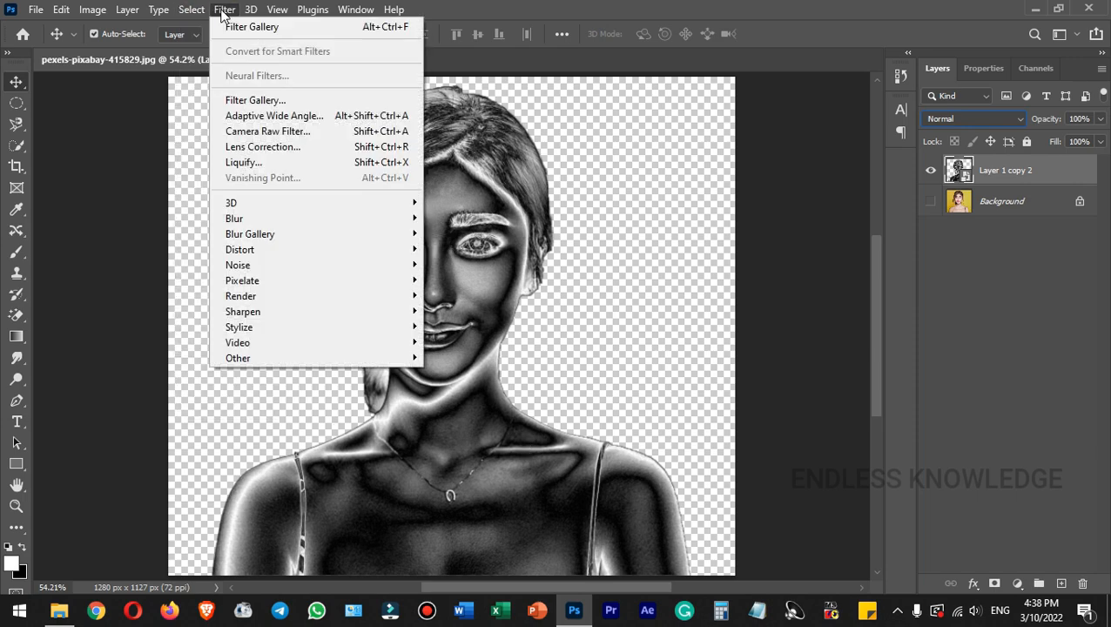
mouse_move(251, 222)
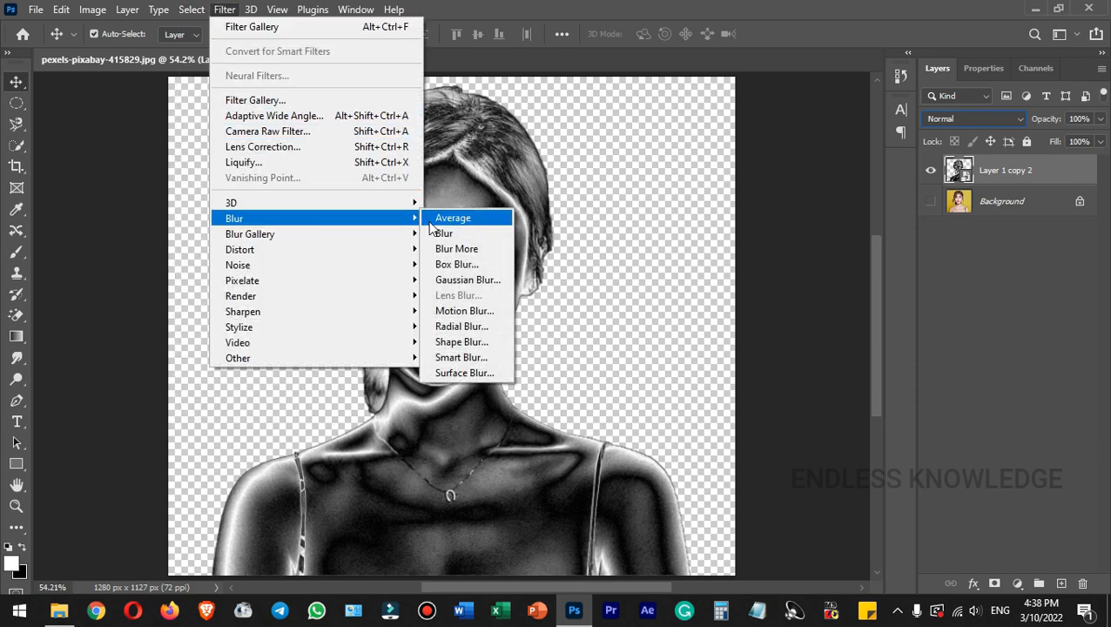
click(467, 373)
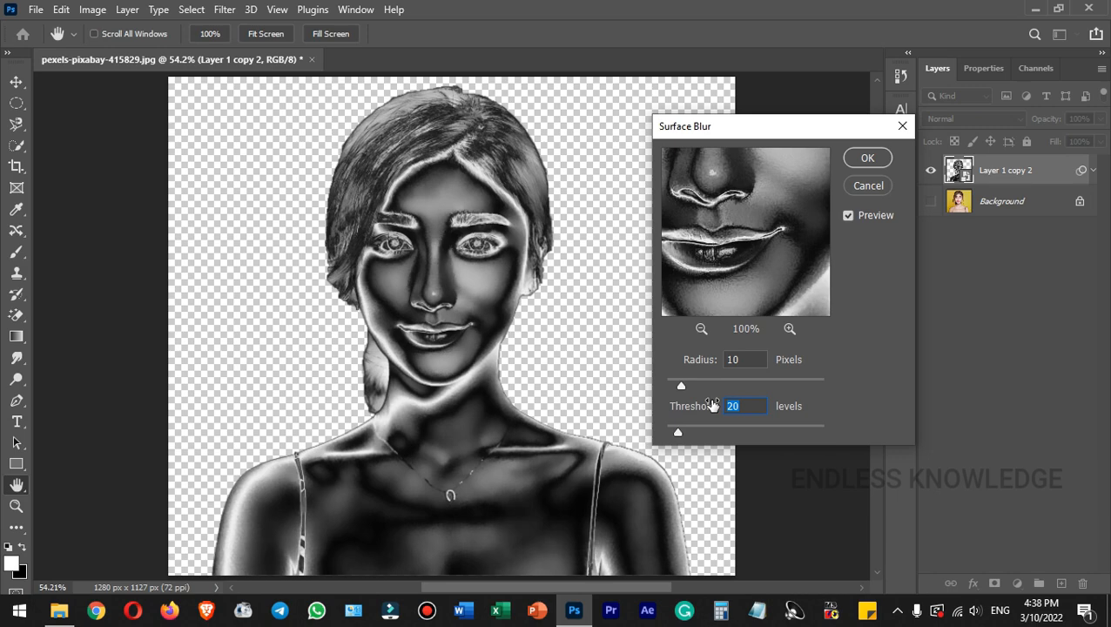
drag(681, 385, 666, 386)
drag(677, 431, 666, 432)
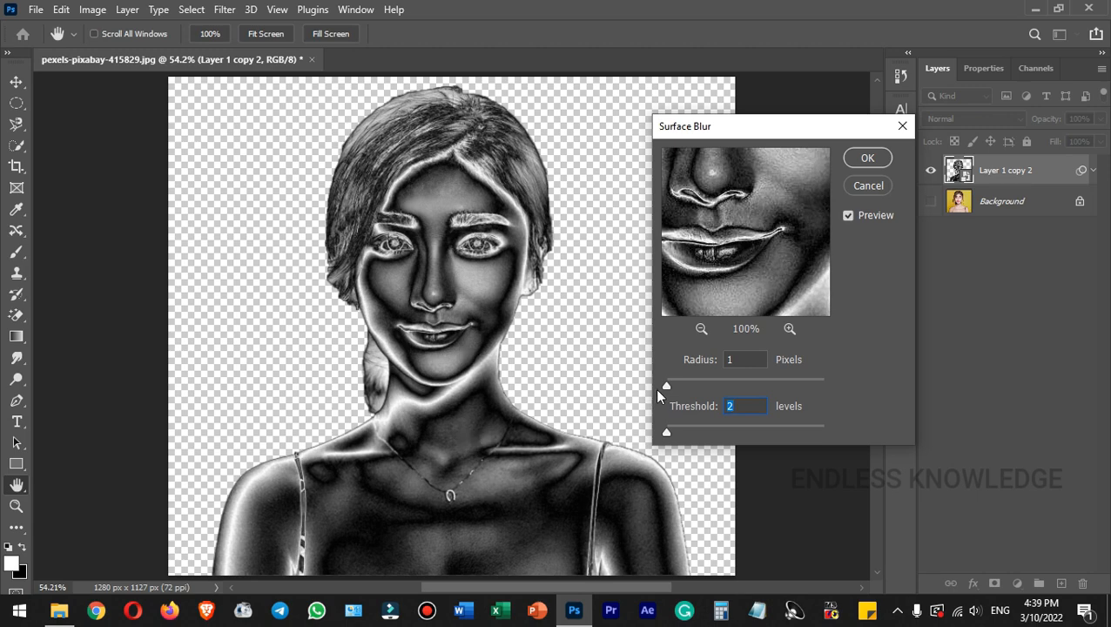
drag(666, 386, 678, 386)
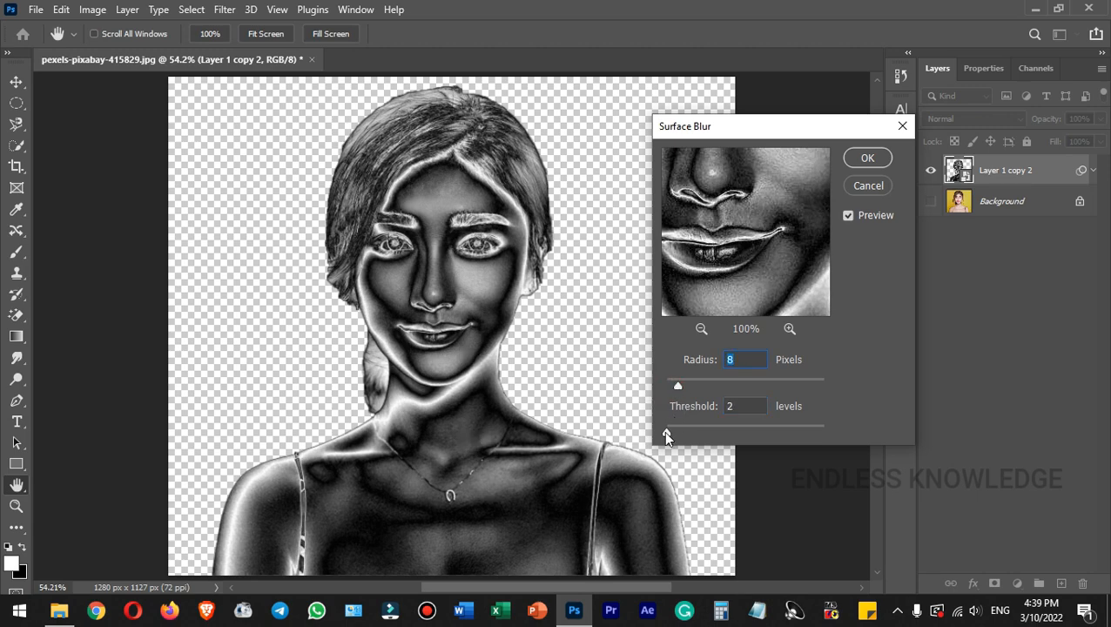
drag(665, 431, 681, 431)
drag(758, 235, 682, 384)
drag(684, 428, 678, 431)
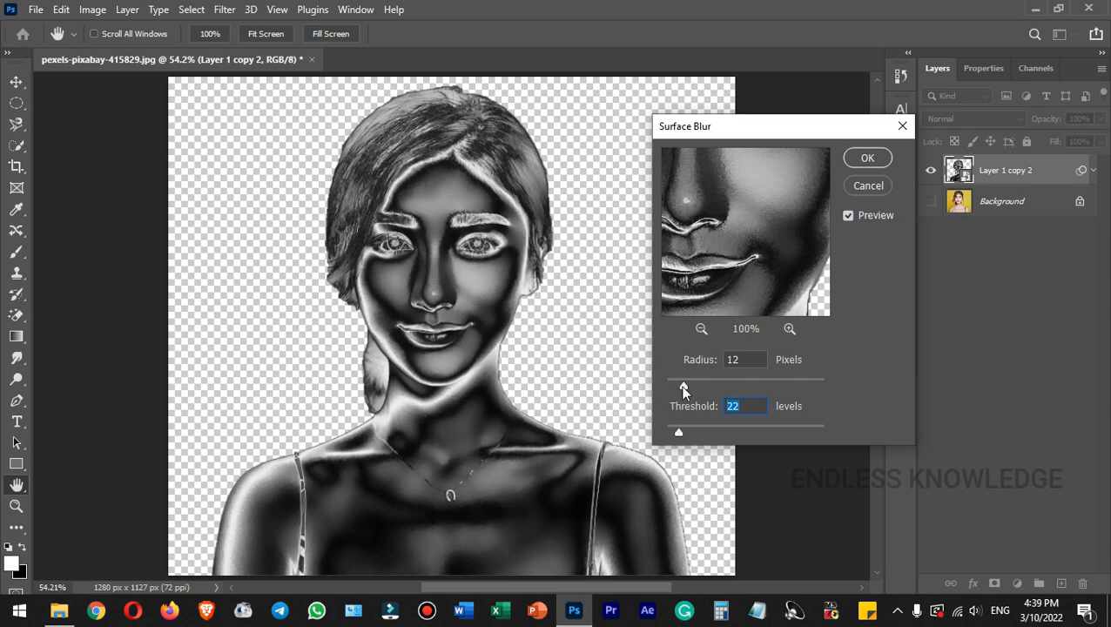
drag(682, 385, 684, 394)
text(20)
click(866, 160)
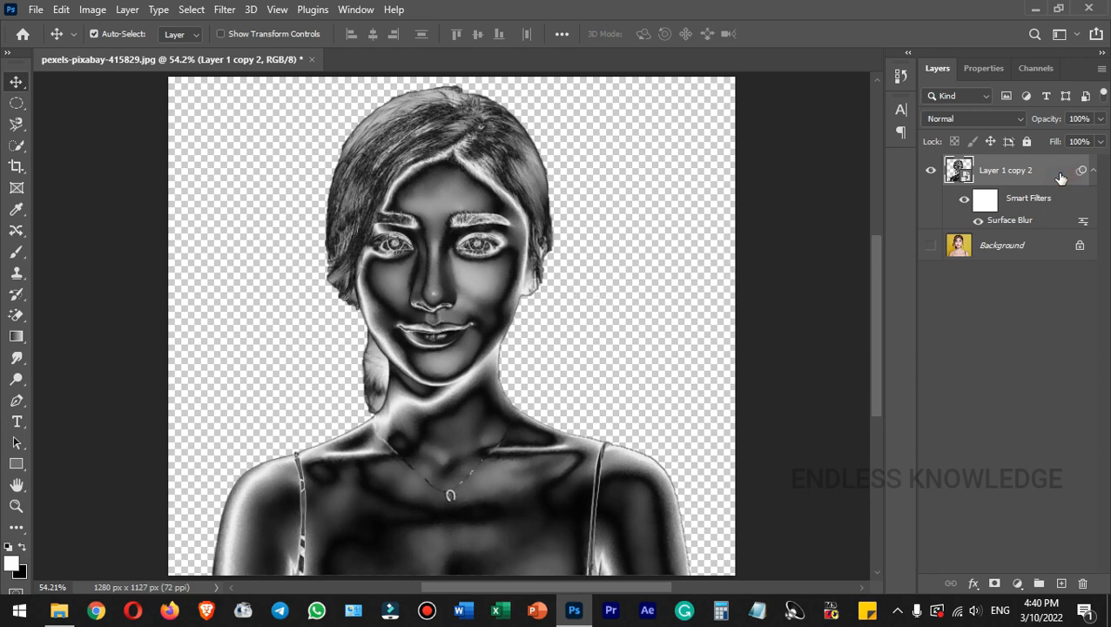
Apply a Plastic Wrap filter from the Filter Gallery to Layer 1 copy 2 with highlight strength 8, detail 1 and smoothness 15.
click(223, 10)
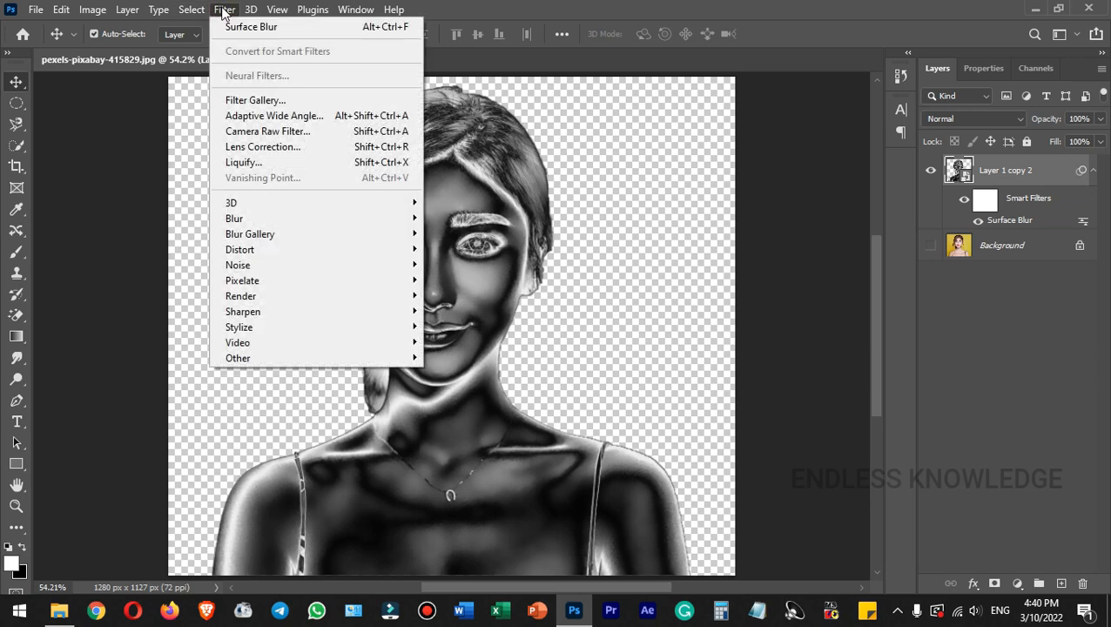
click(279, 100)
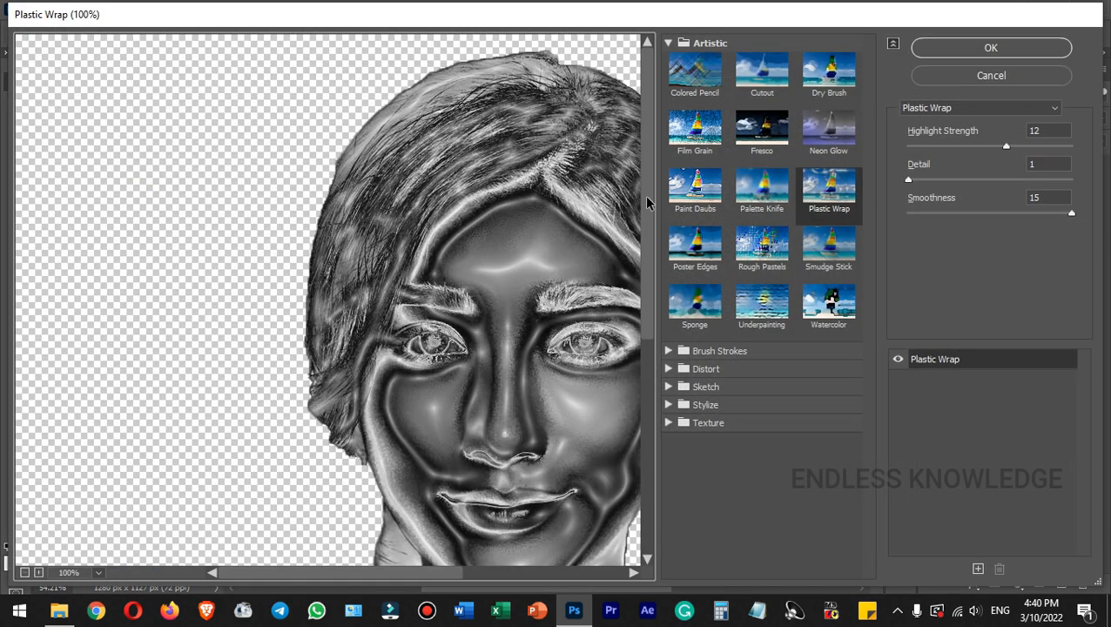
drag(584, 280, 683, 266)
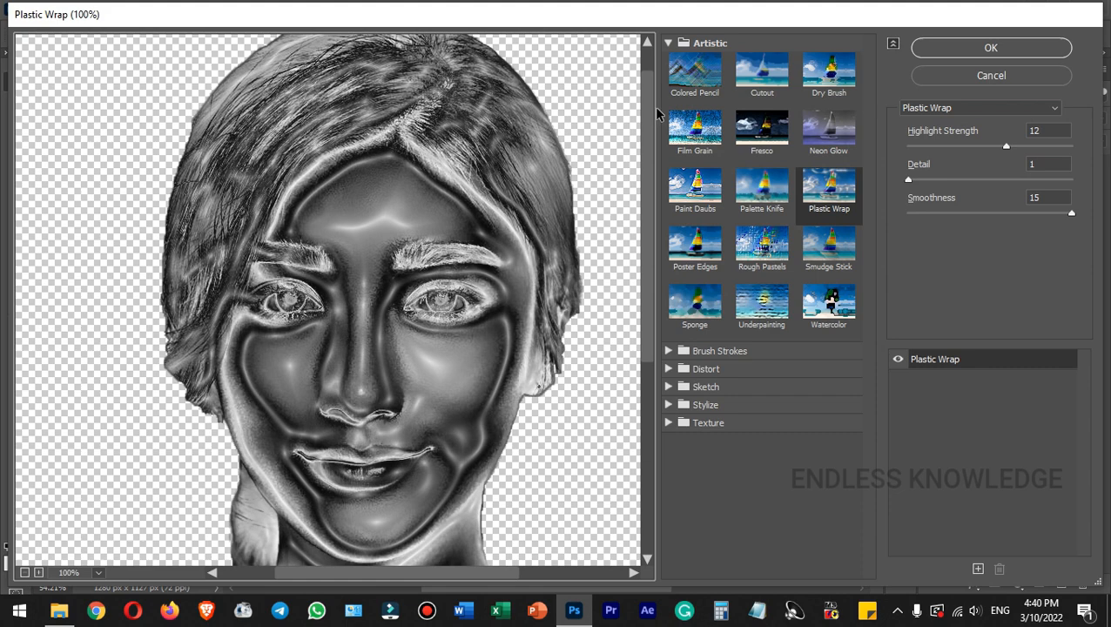
click(703, 43)
click(696, 44)
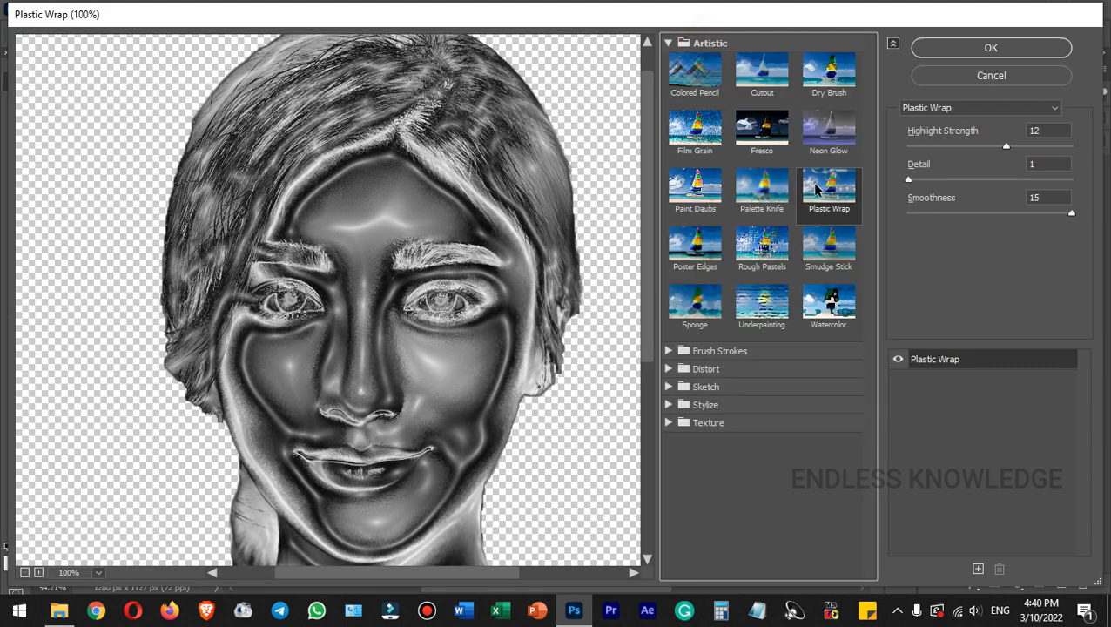
click(25, 573)
click(25, 573)
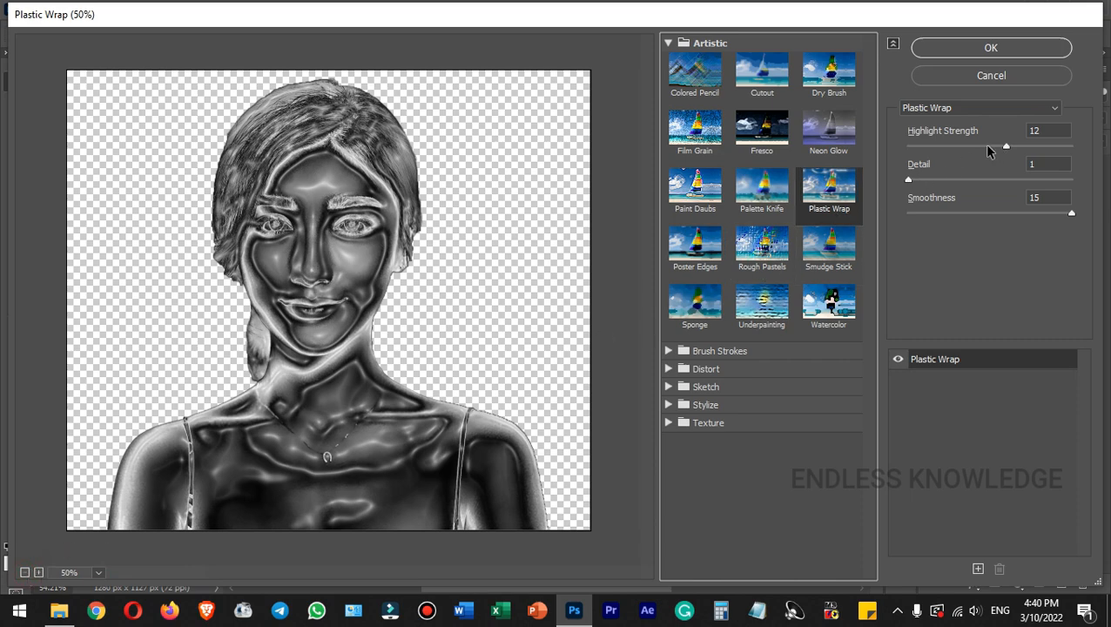
click(1046, 198)
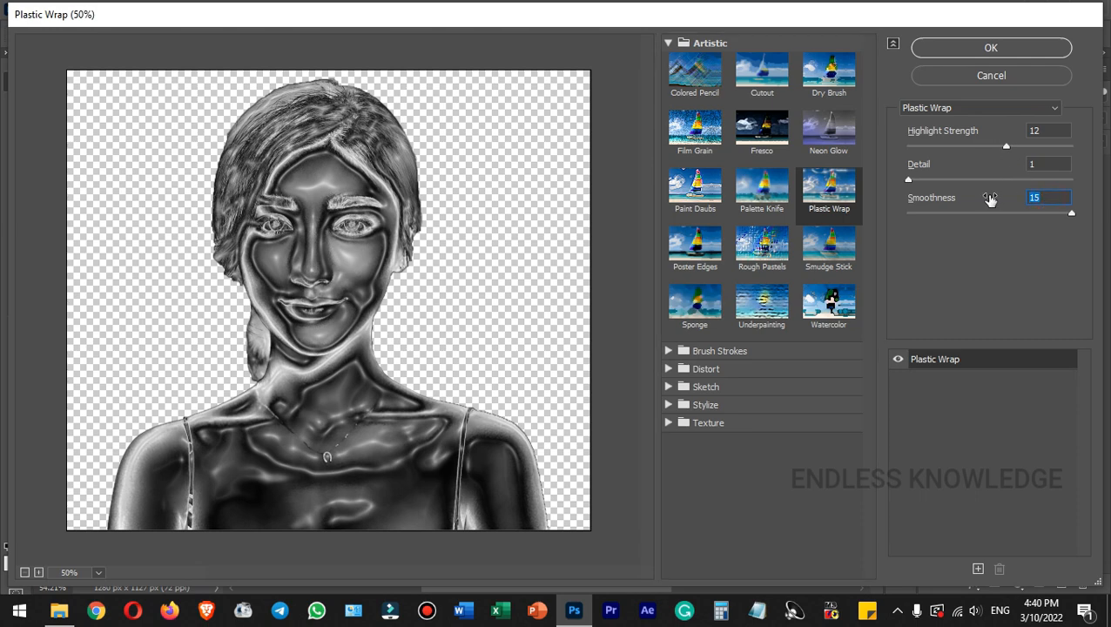
click(907, 180)
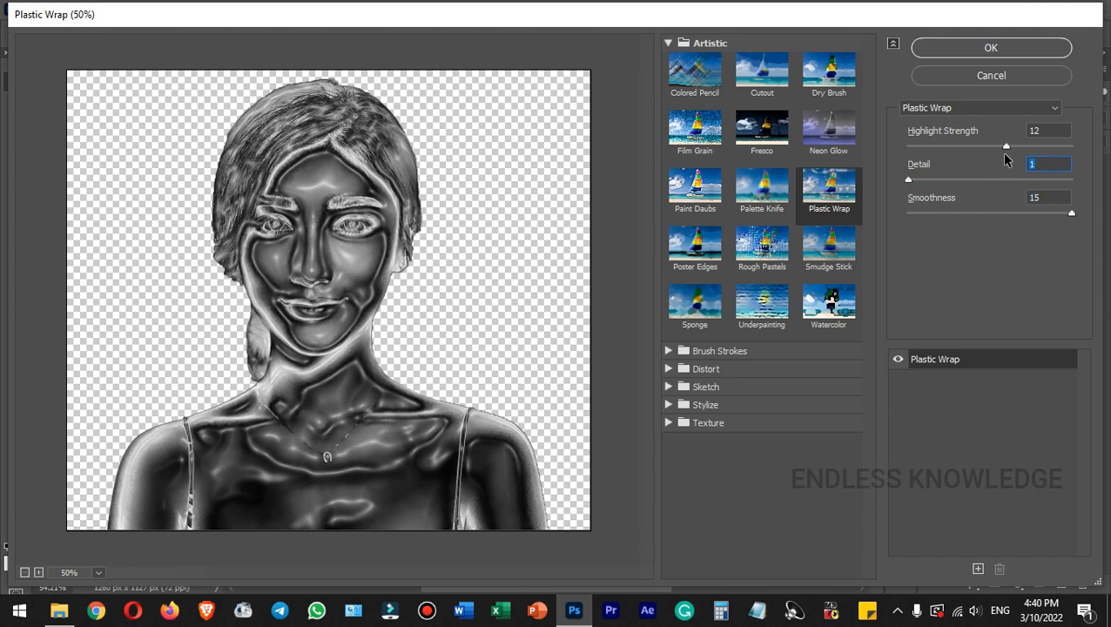
drag(1006, 146, 976, 159)
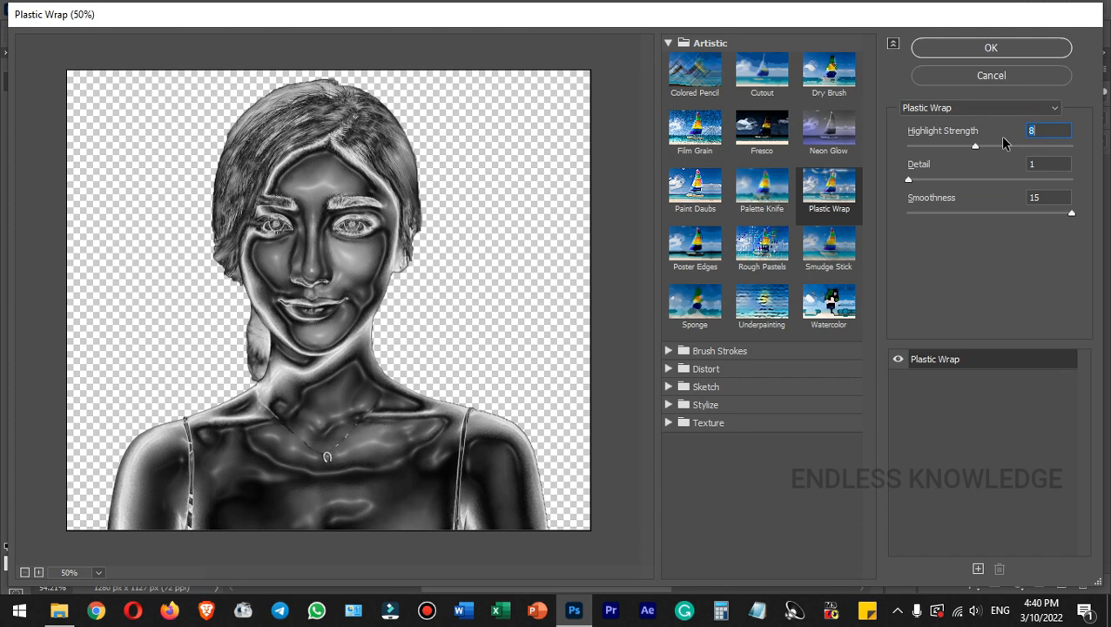
drag(975, 148, 974, 149)
click(991, 47)
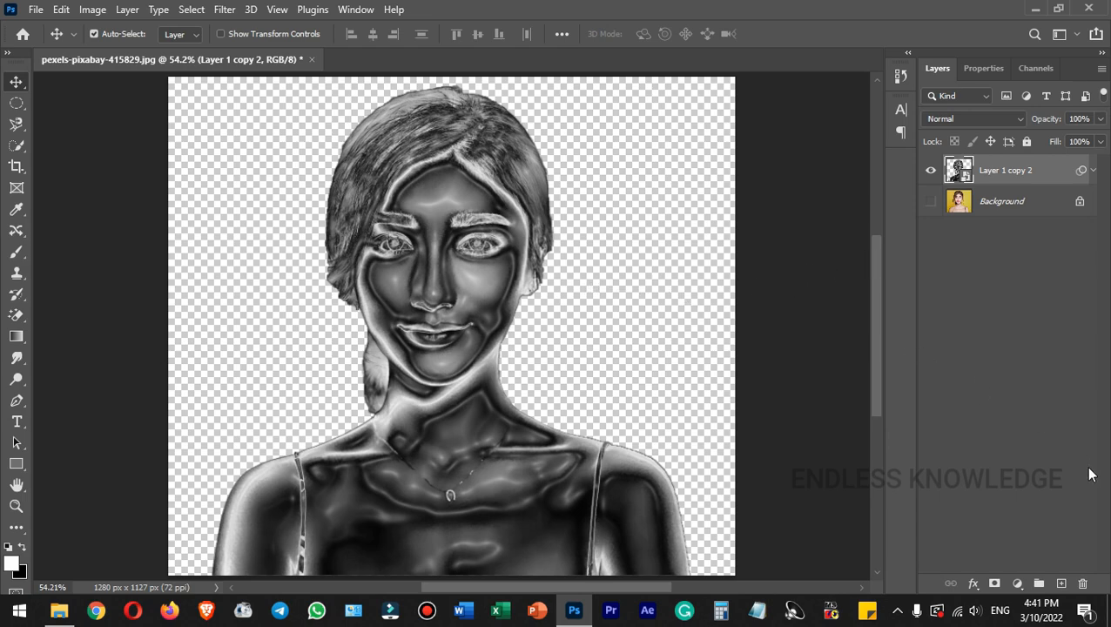
Add a new layer named BG and place it directly below Layer 1 copy 2.
click(1061, 583)
double_click(993, 170)
text(BG)
key(Return)
drag(1014, 171, 1044, 214)
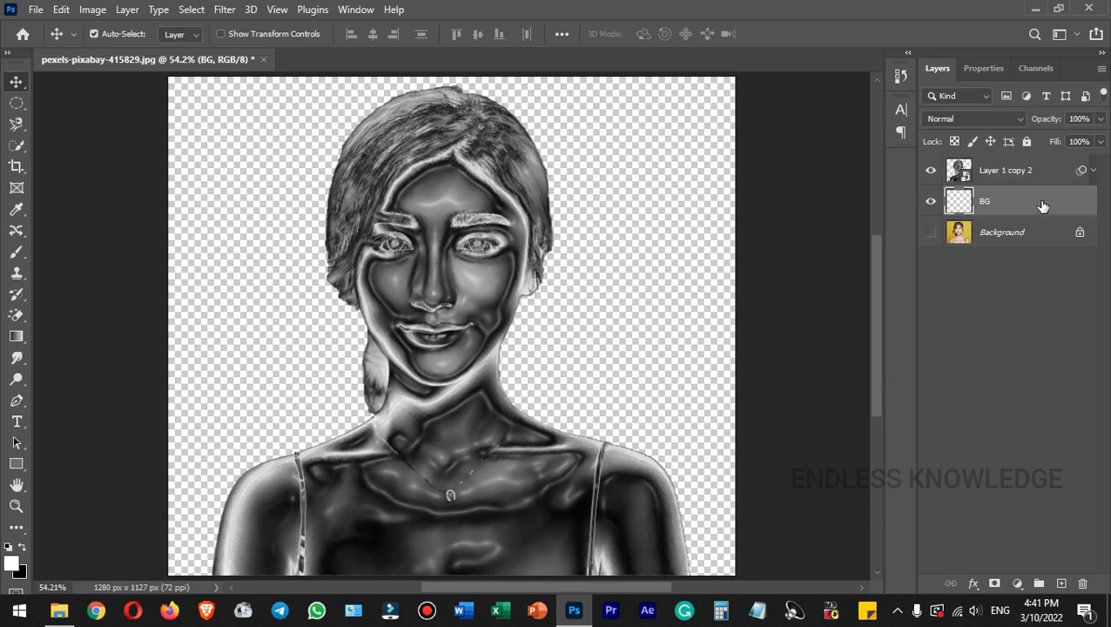
Set the Gradient tool to the dark Gray_14 preset from the Grays group.
key(g)
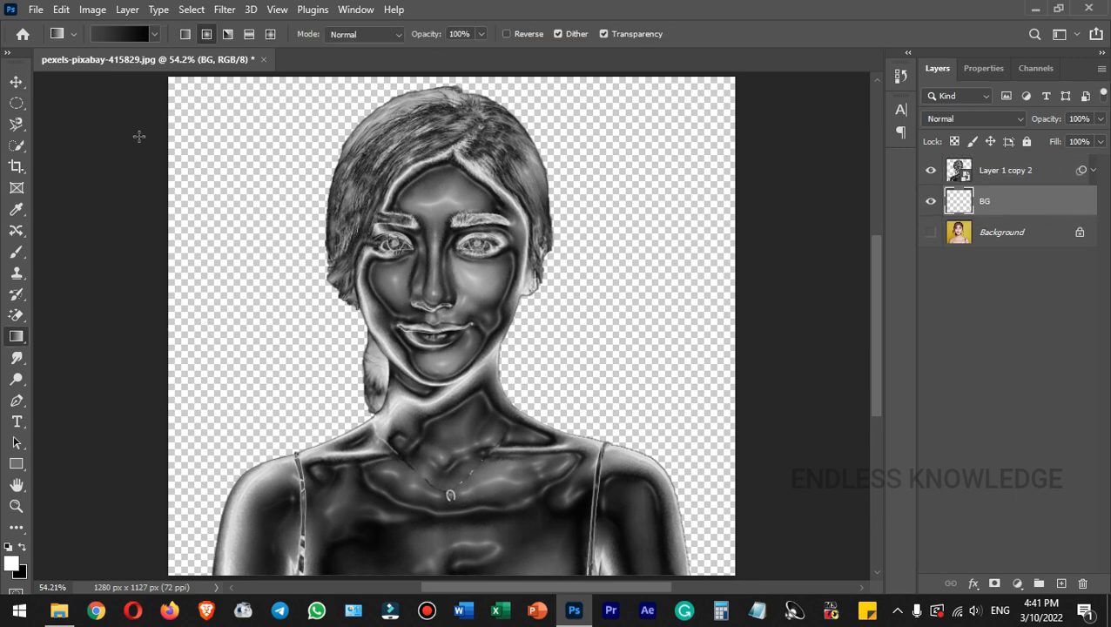
click(111, 34)
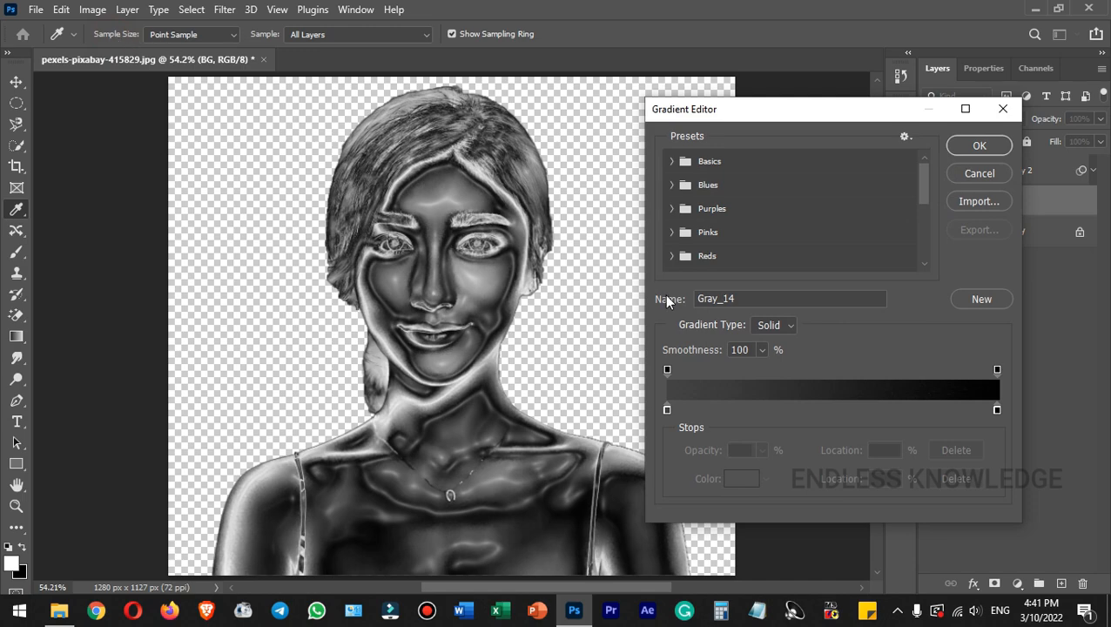
scroll(732, 217, down, 1)
scroll(732, 218, down, 2)
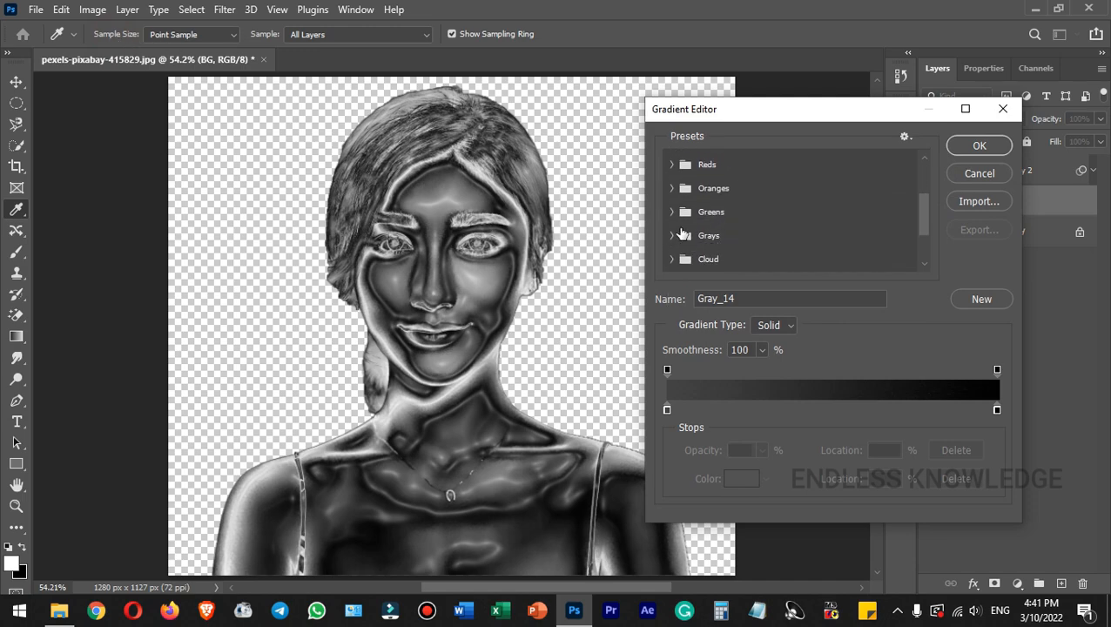
click(673, 236)
scroll(821, 212, down, 1)
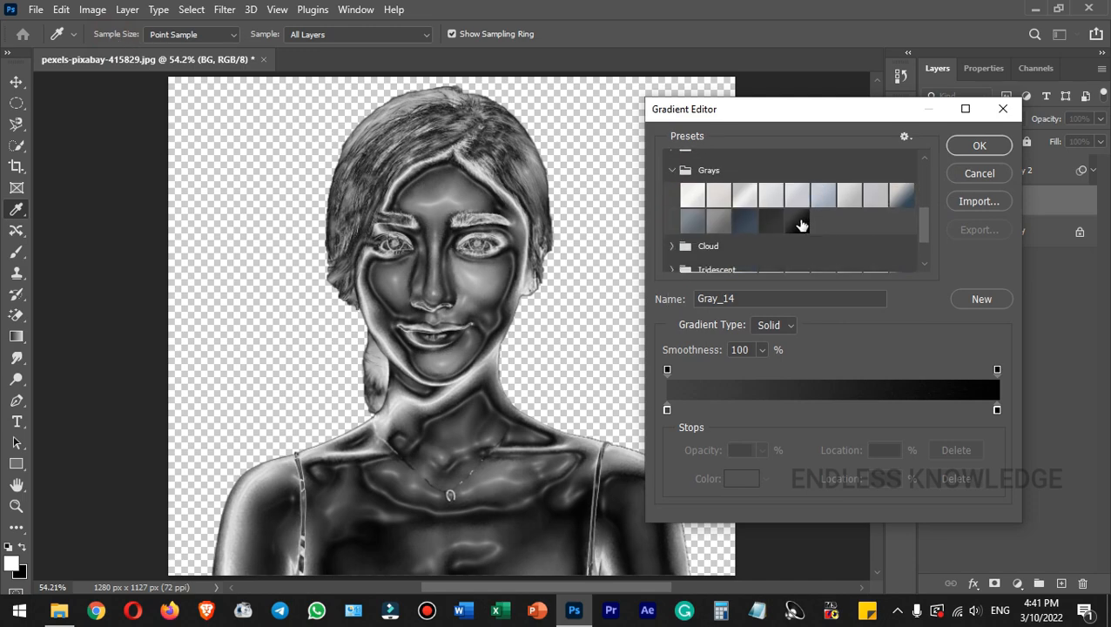
click(796, 221)
click(980, 146)
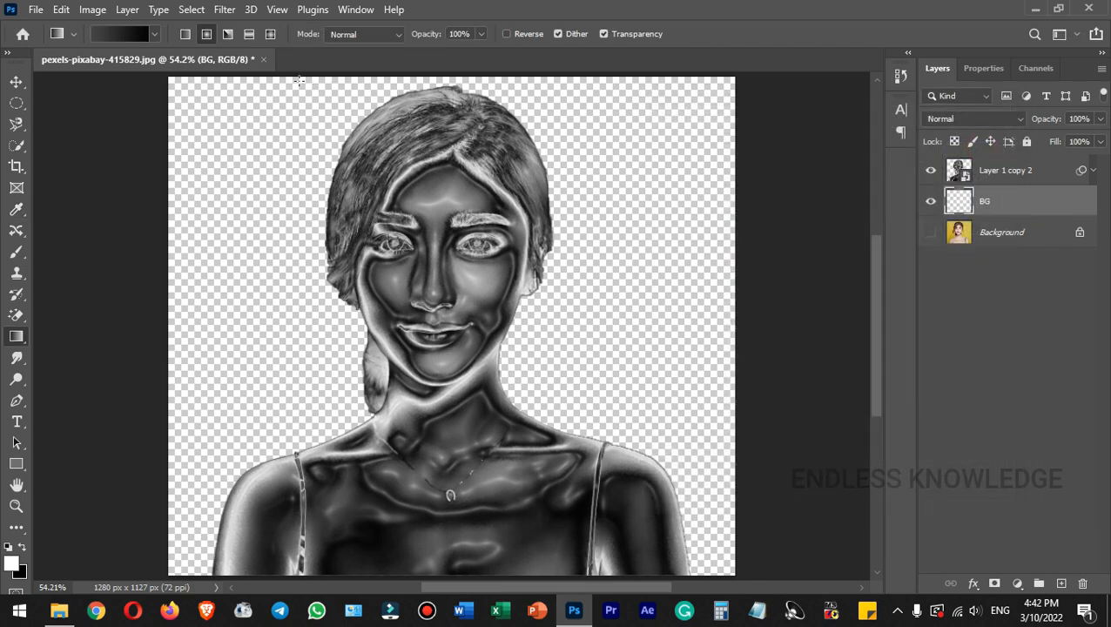
Fill the BG layer with a radial gradient running from the middle of the face out past the canvas edge, and return to the Move tool.
click(208, 37)
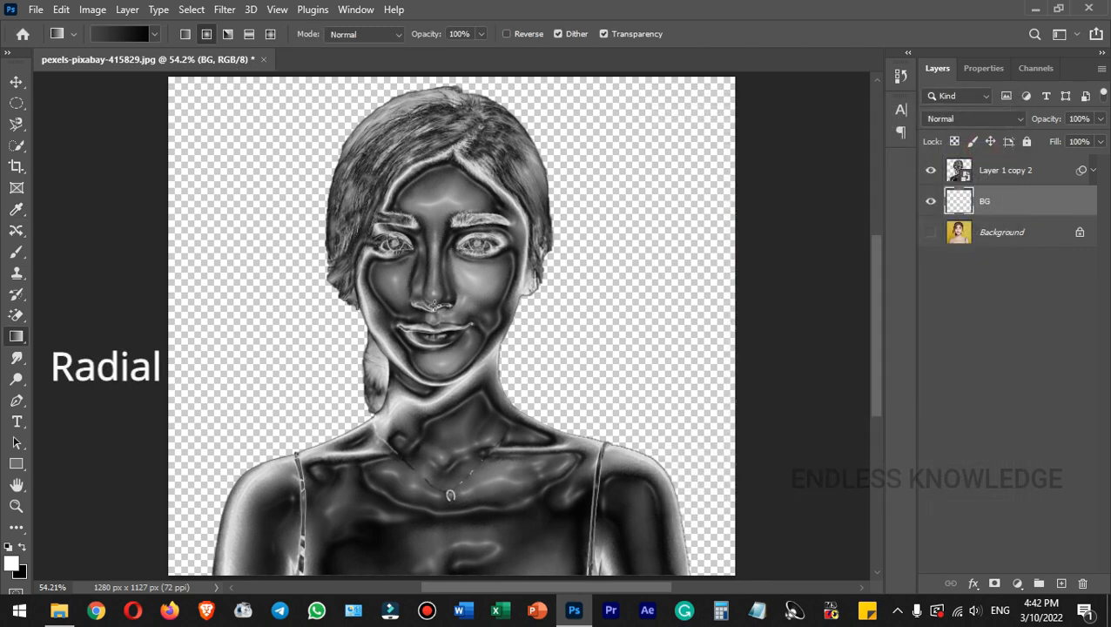
drag(463, 311, 789, 189)
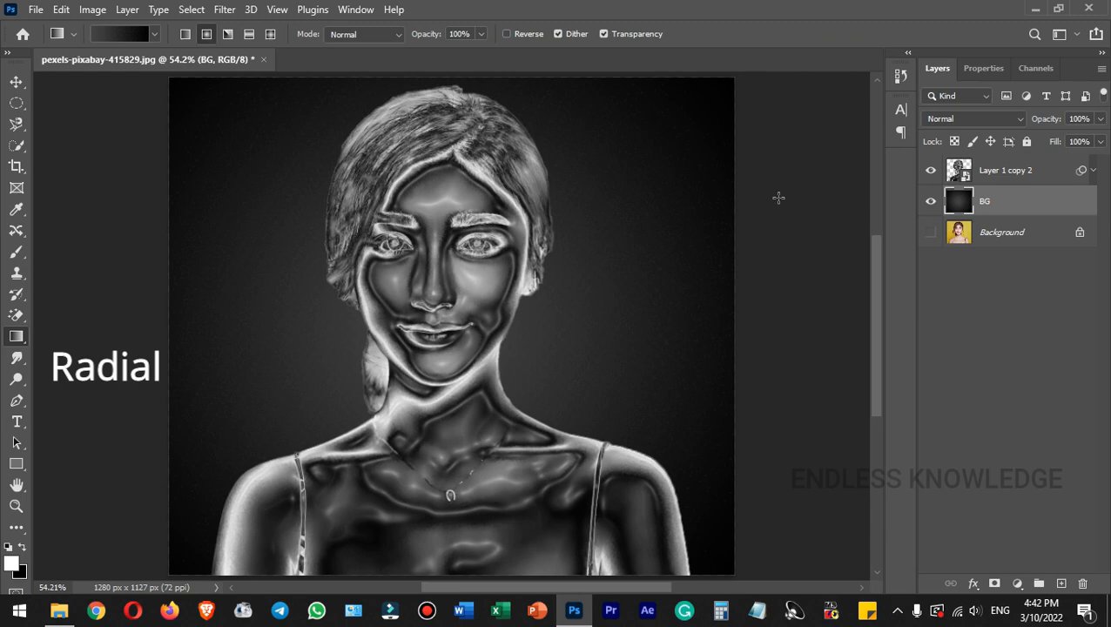
click(16, 82)
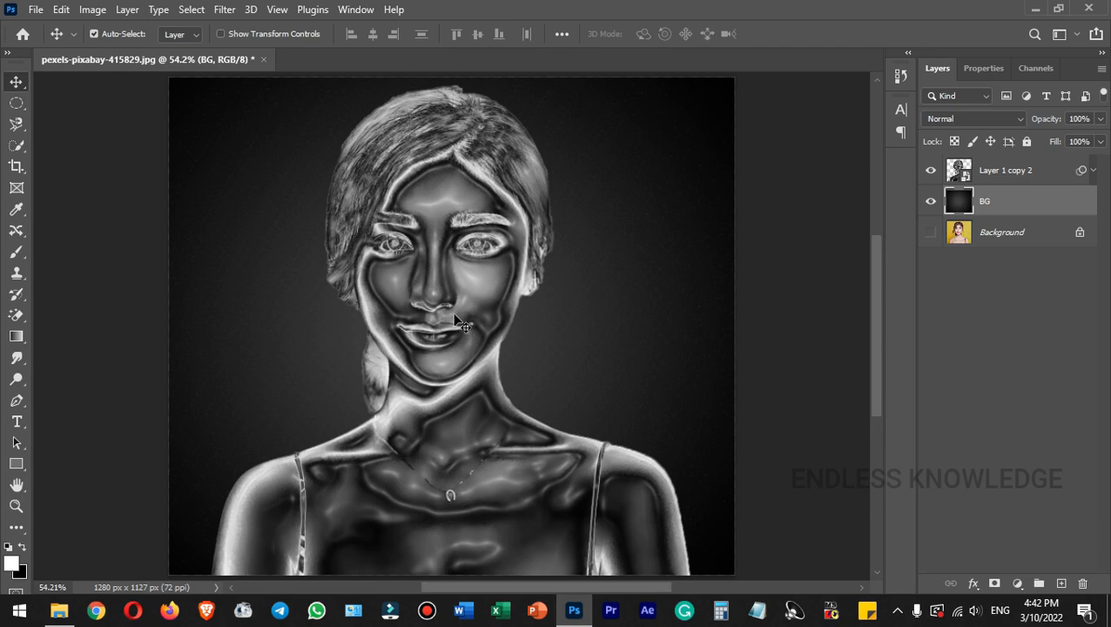
Add a Color Balance adjustment above Layer 1 copy 2 and set its shadows to +42 on the Cyan-Red scale.
click(1056, 179)
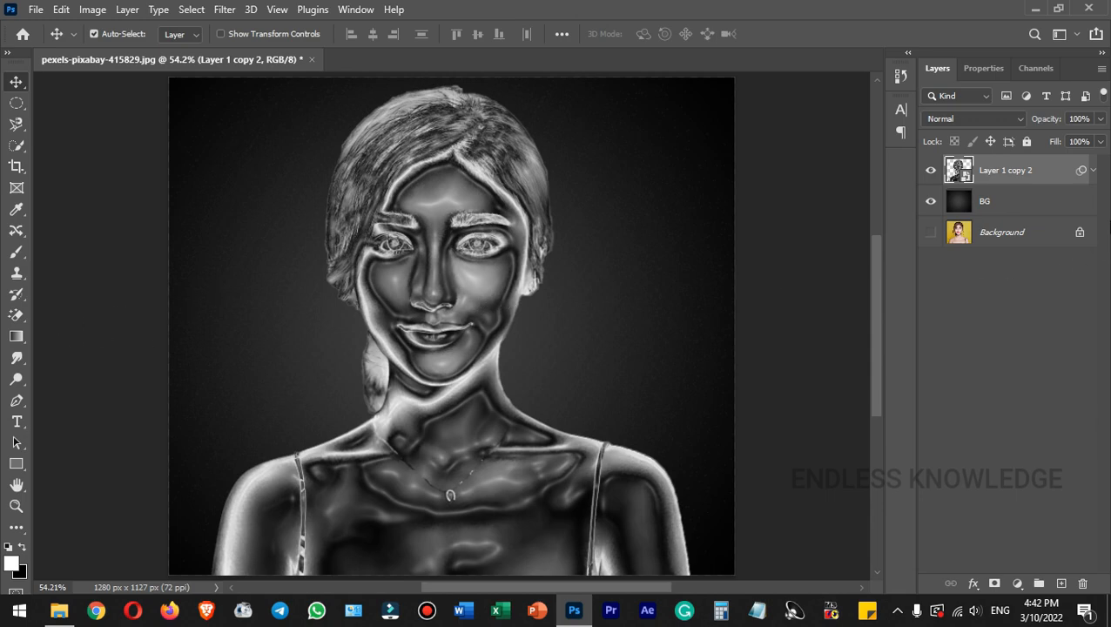
click(1017, 583)
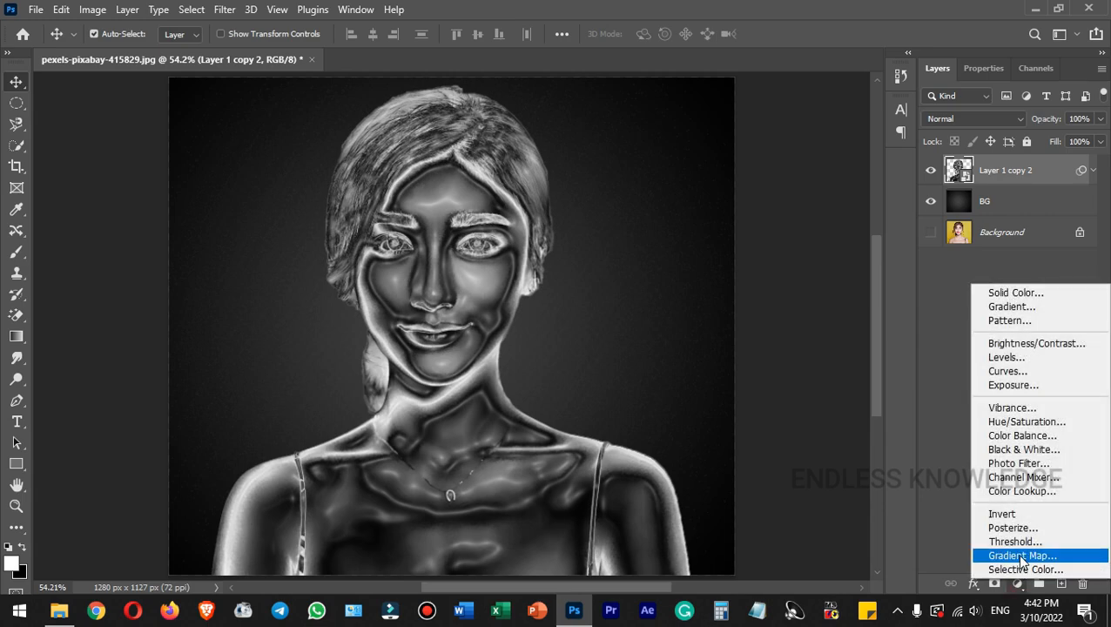
click(1001, 435)
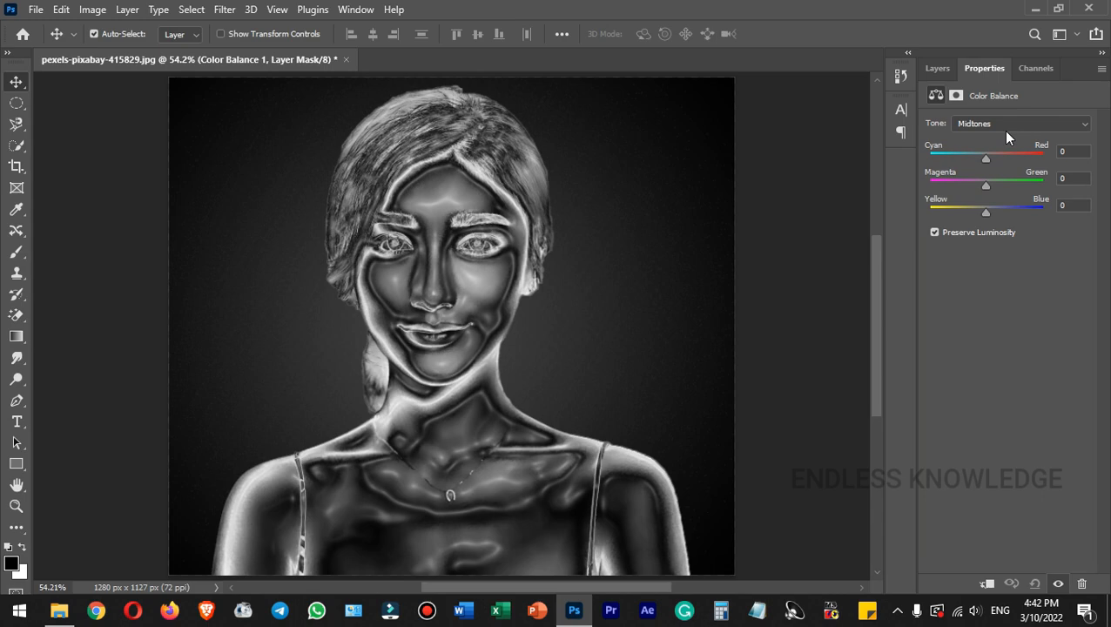
click(975, 124)
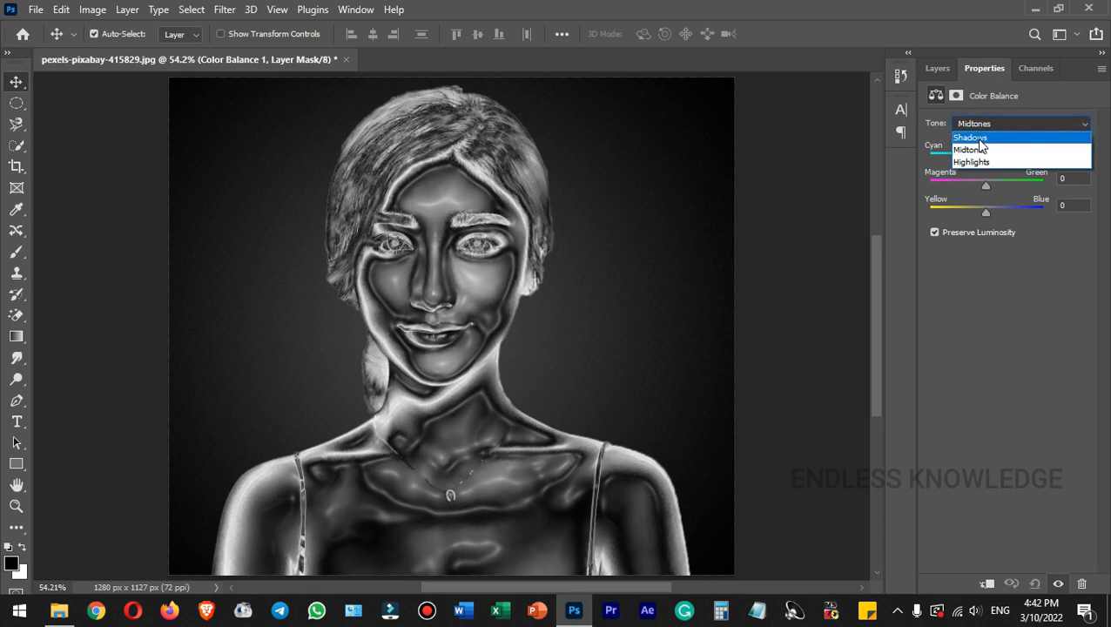
click(976, 138)
drag(983, 157, 1008, 159)
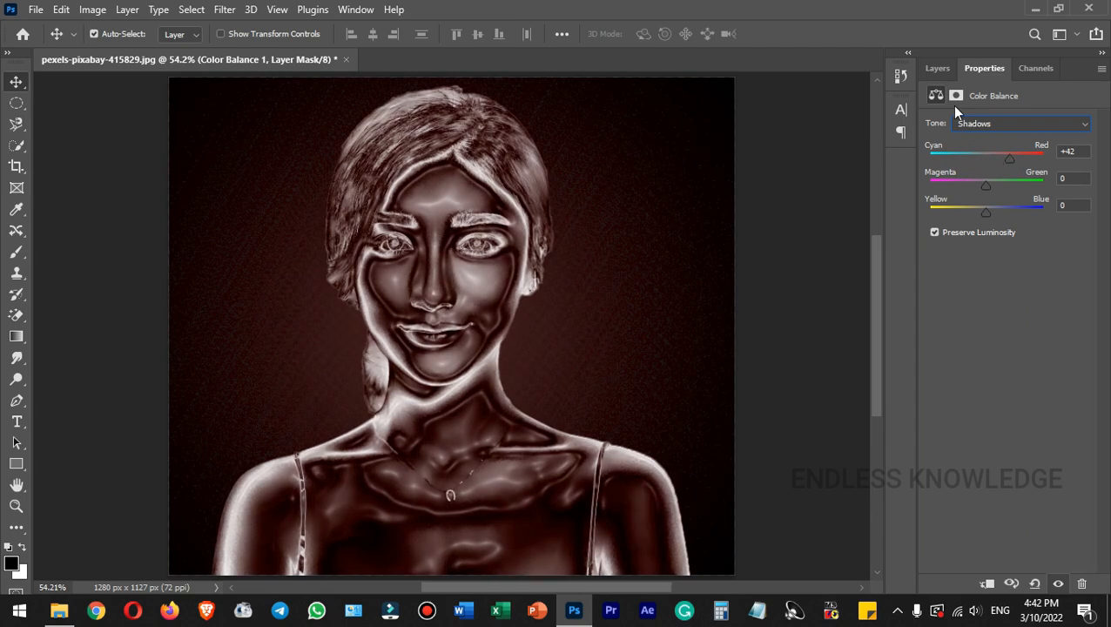
Rename Layer 1 copy 2 as Subject.
click(937, 68)
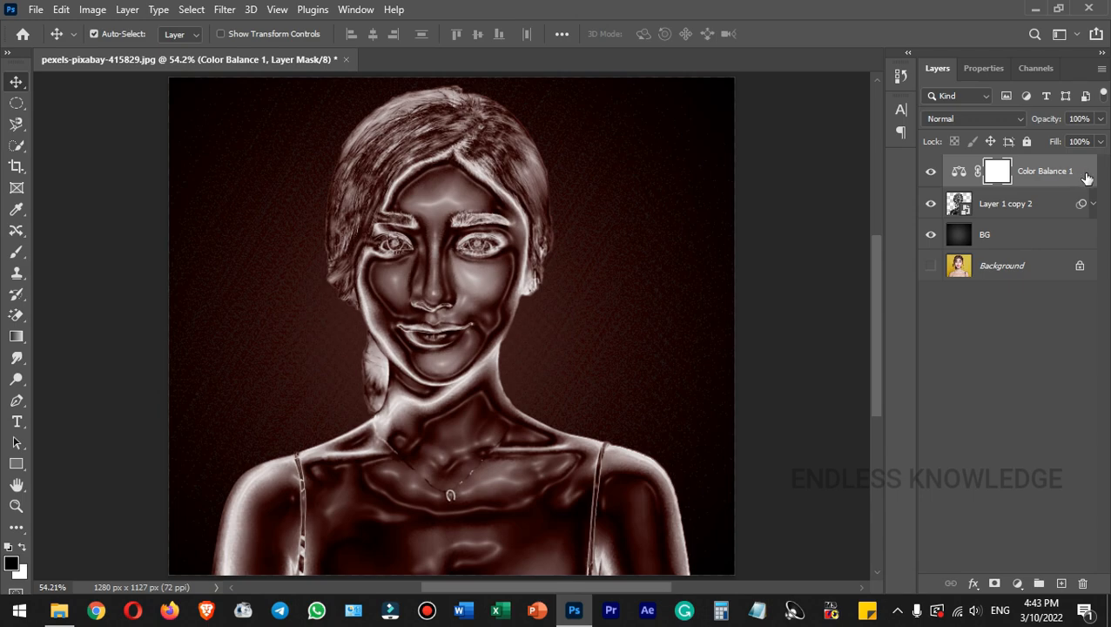
key(ctrl+2)
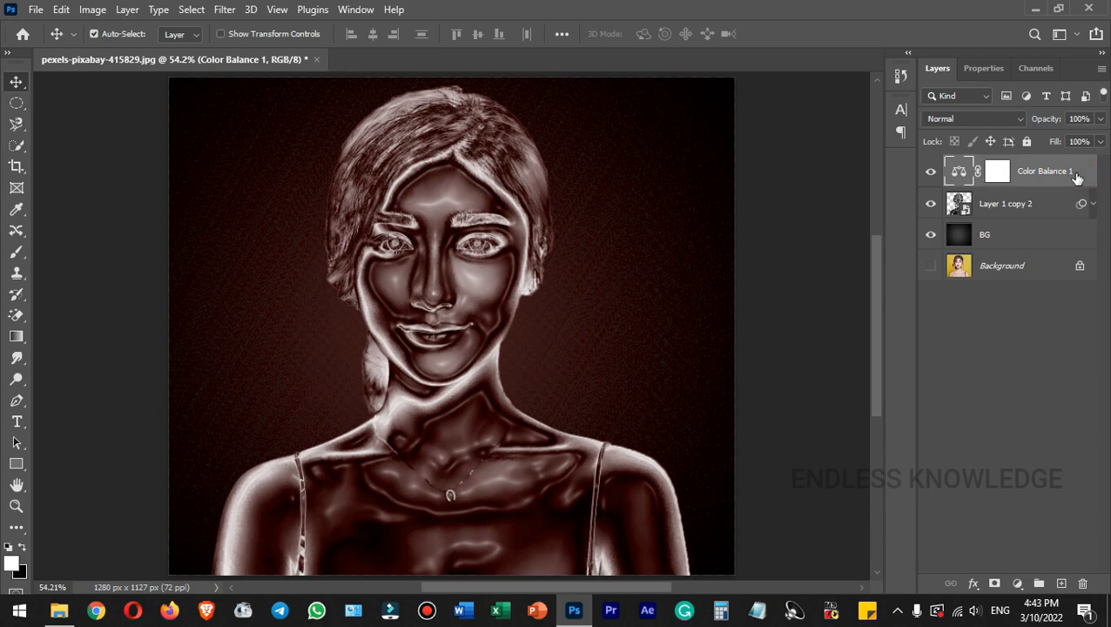
click(1039, 208)
double_click(1015, 204)
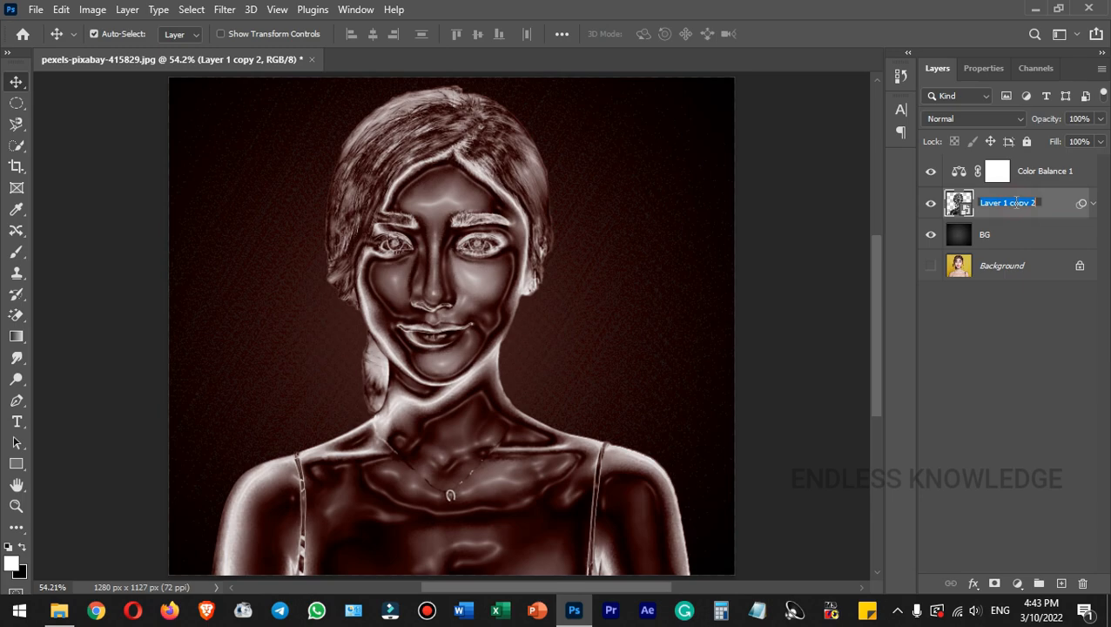
text(Subject)
key(Return)
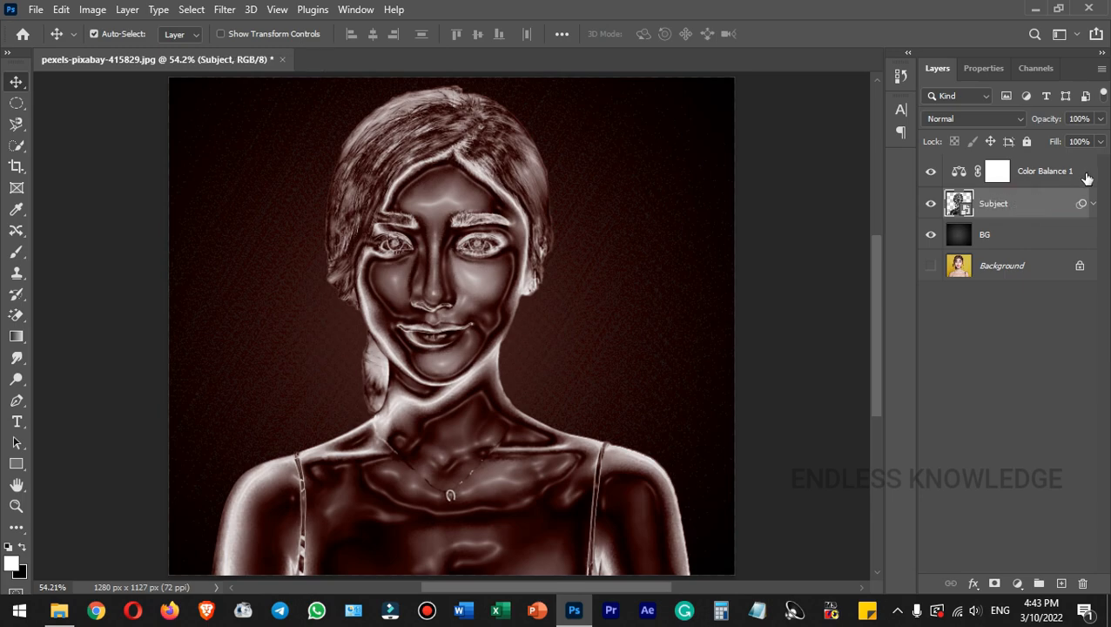
Clip the Color Balance adjustment to the Subject layer with a clipping mask.
click(1086, 176)
right_click(1084, 180)
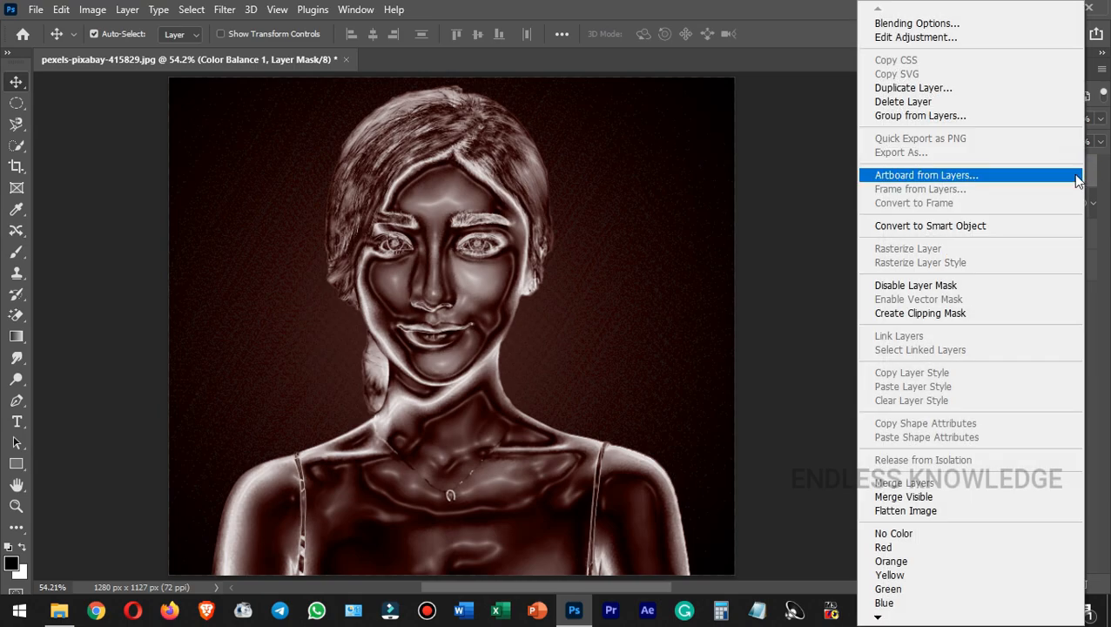
click(949, 312)
click(1024, 203)
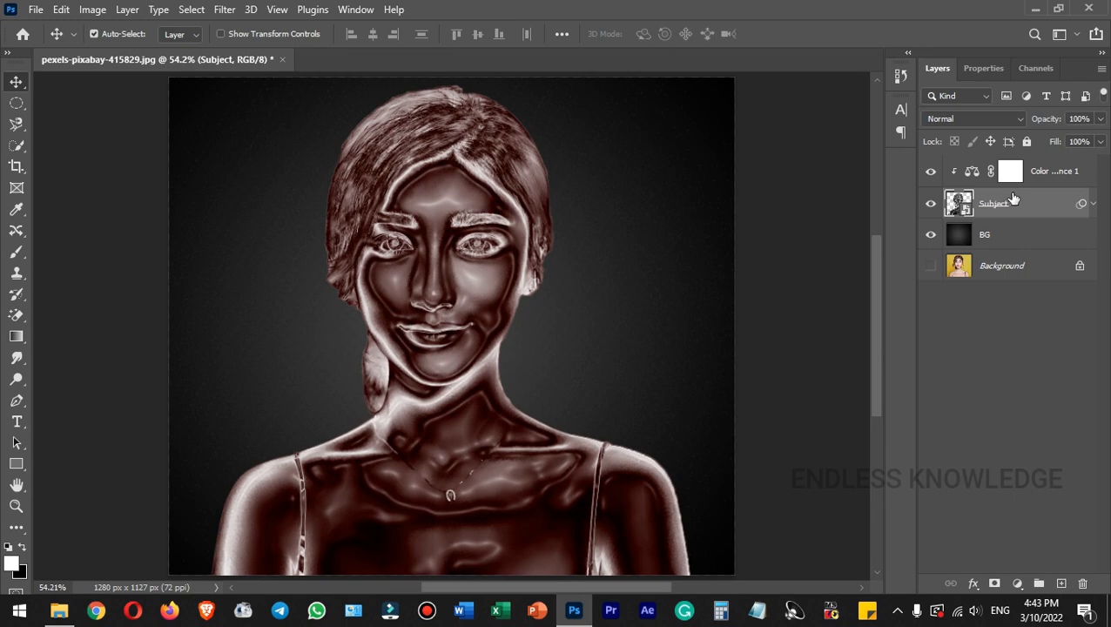
click(1087, 177)
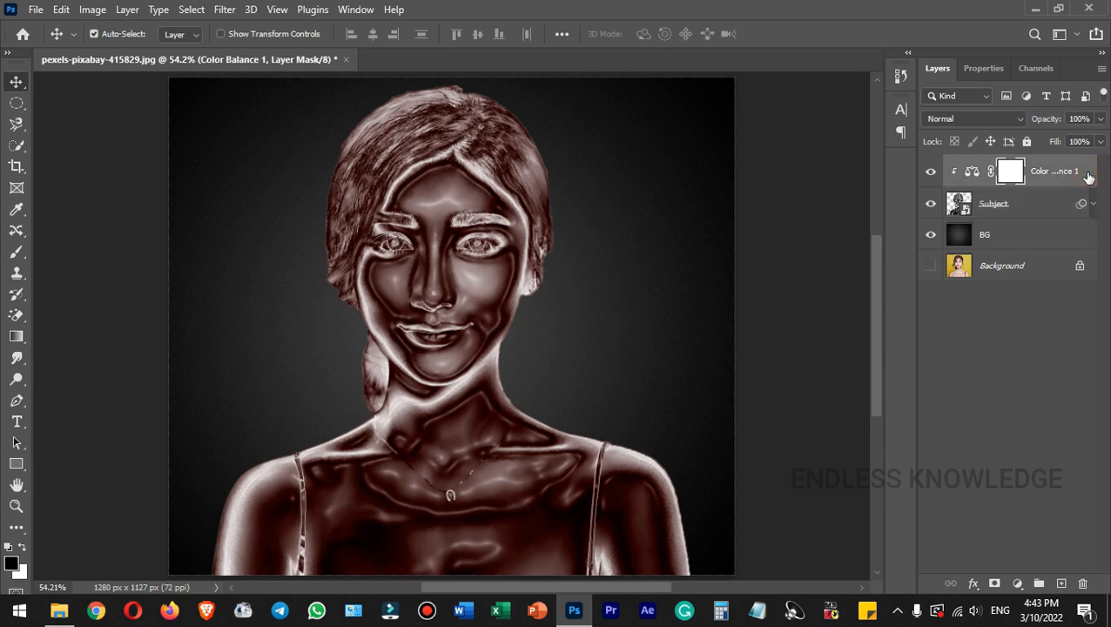
click(1028, 207)
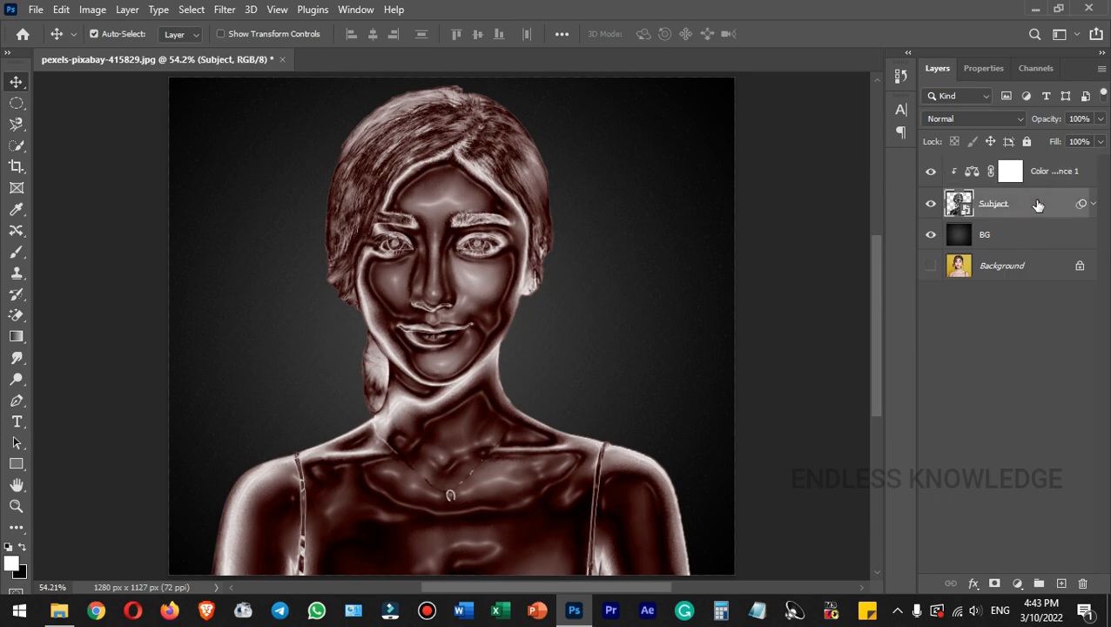
Set the Color Balance adjustment's shadows to +20 on the Cyan-Red scale.
click(1090, 177)
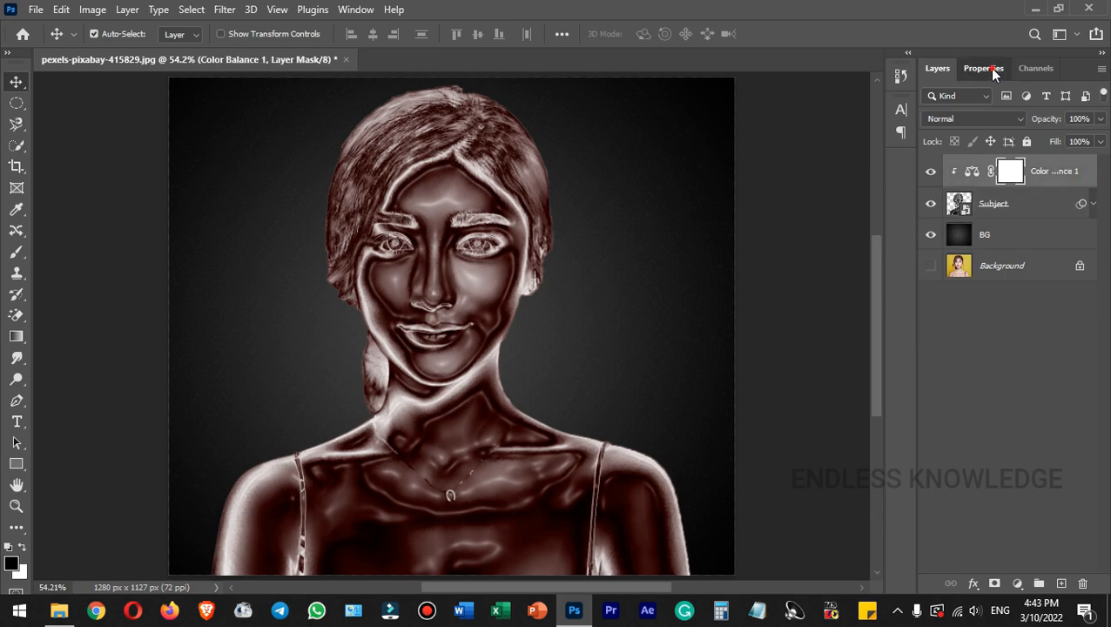
click(990, 70)
click(1011, 127)
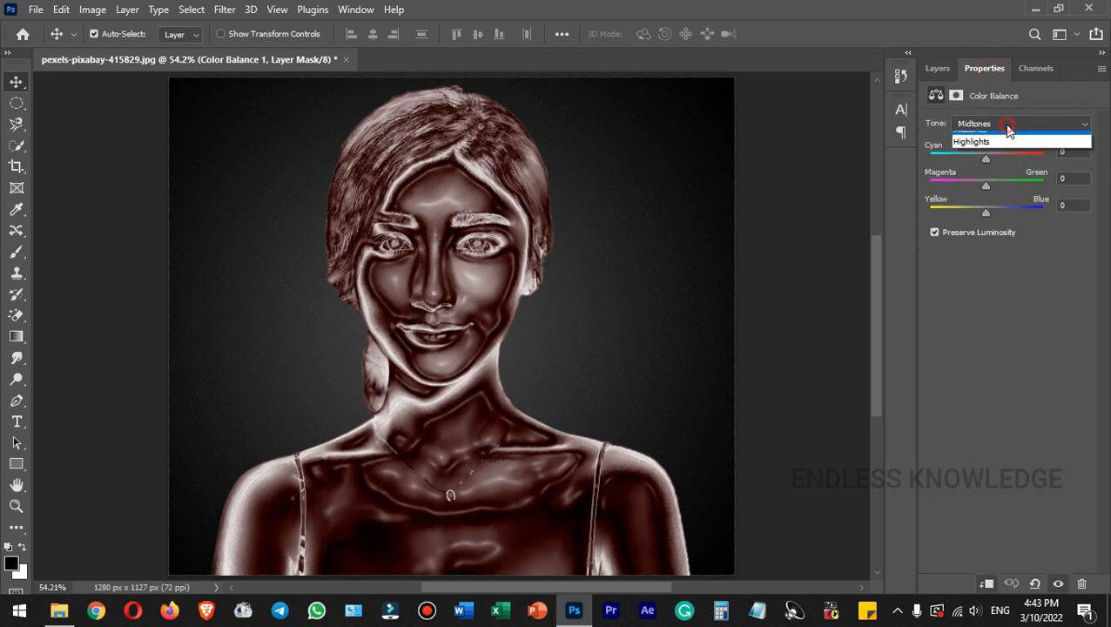
click(1012, 140)
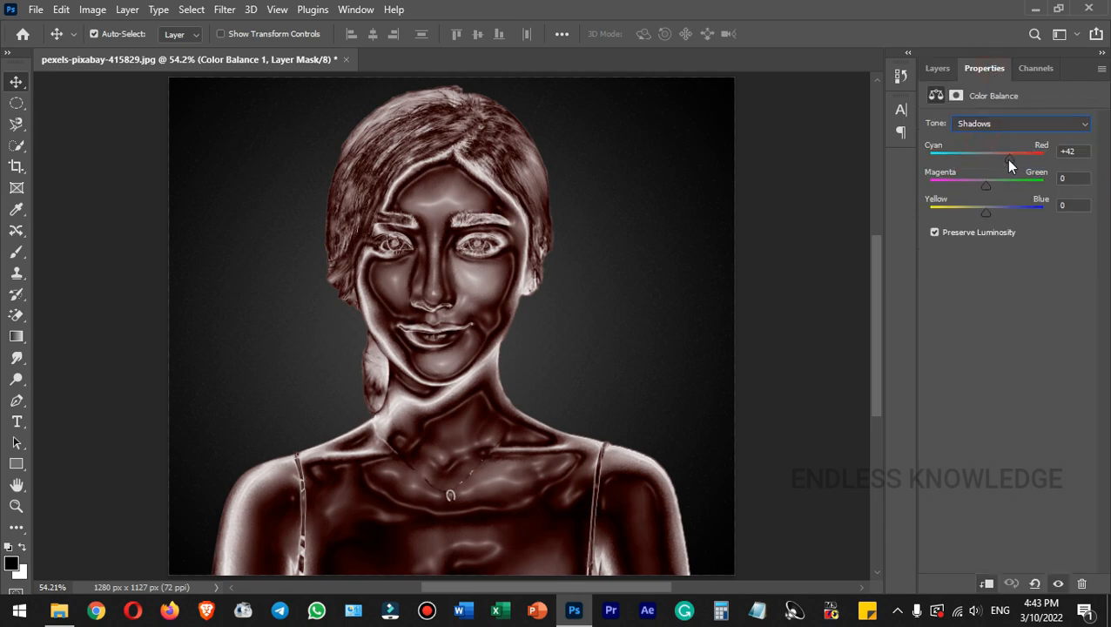
drag(1016, 157, 1001, 165)
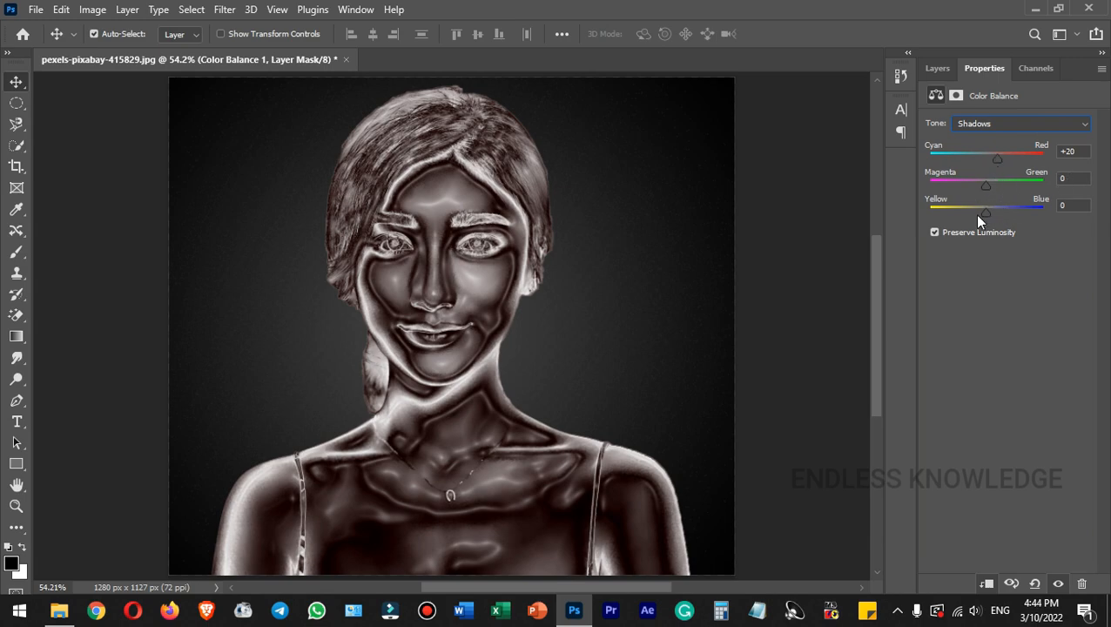
Set the Color Balance adjustment's shadows to -50 on the Yellow-Blue scale.
drag(985, 213, 961, 216)
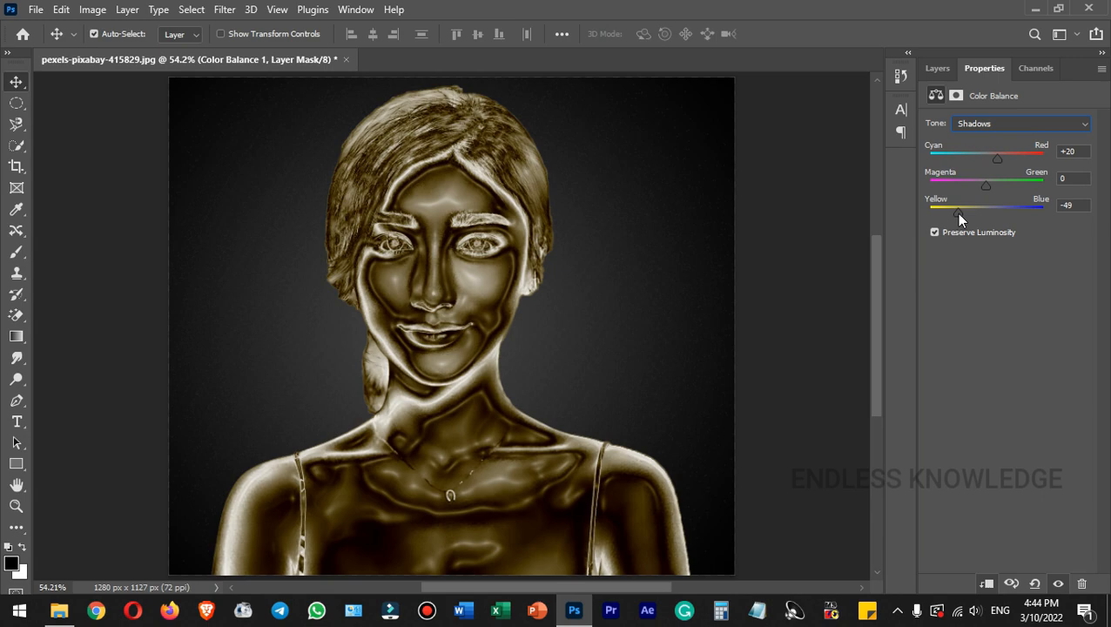
drag(957, 214, 947, 213)
drag(958, 213, 959, 214)
click(992, 123)
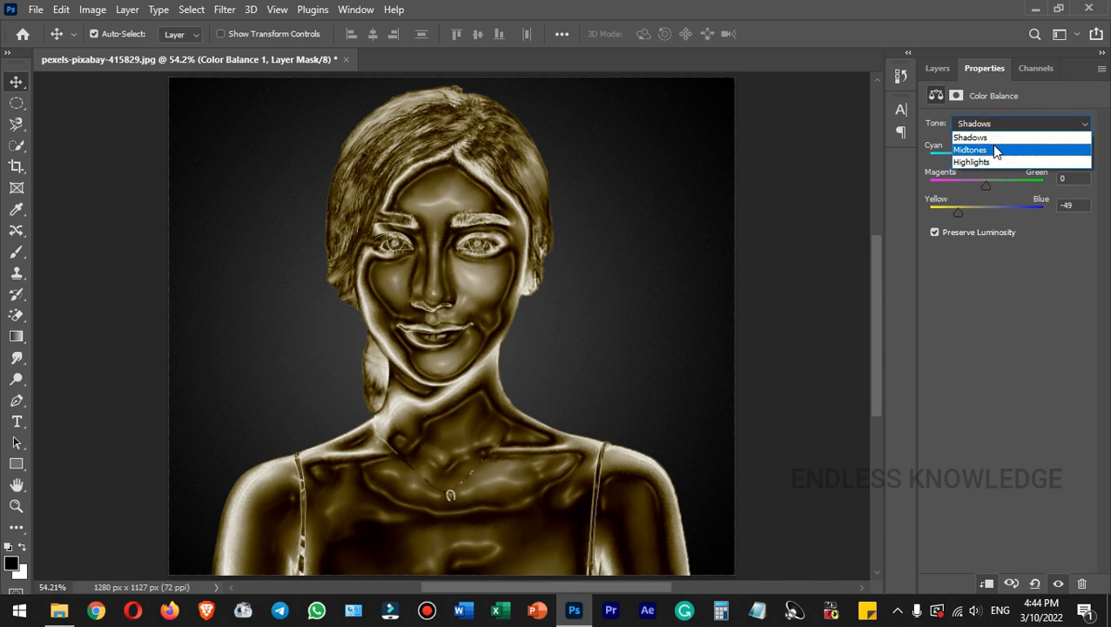
click(997, 124)
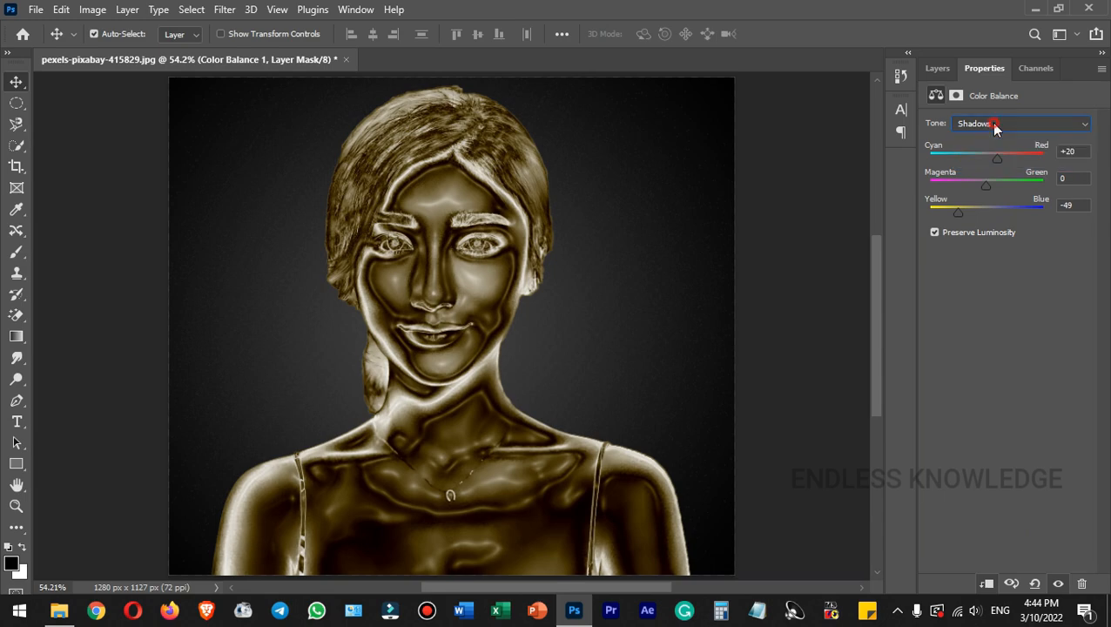
click(1070, 205)
text(50)
Set the Color Balance adjustment's midtones to +20 on the Cyan-Red scale and -80 on the Yellow-Blue scale.
click(1026, 123)
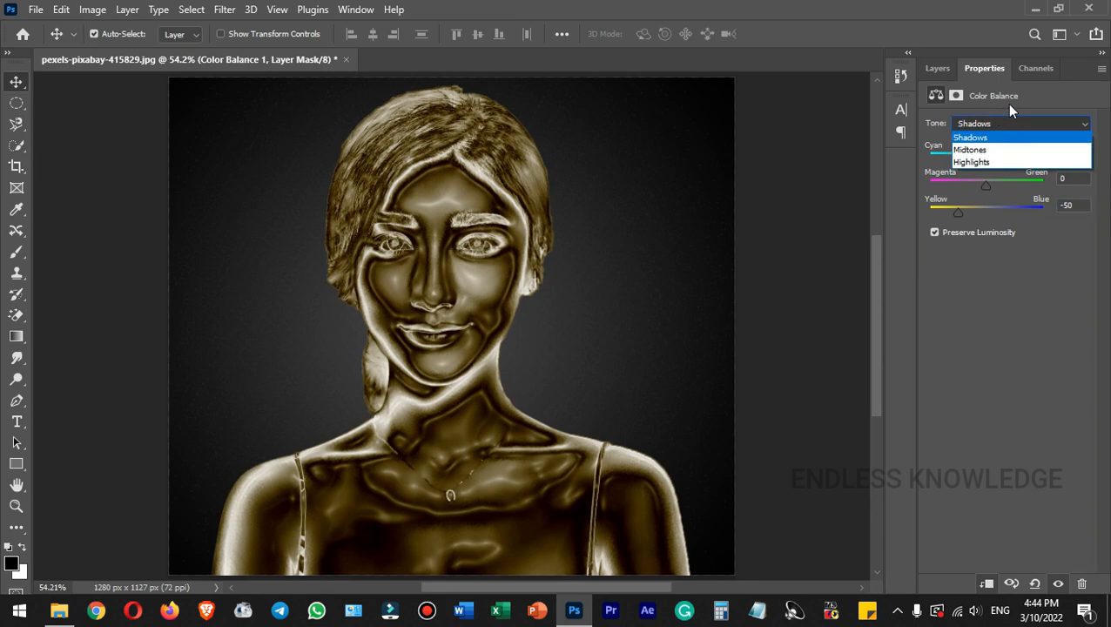
click(1006, 151)
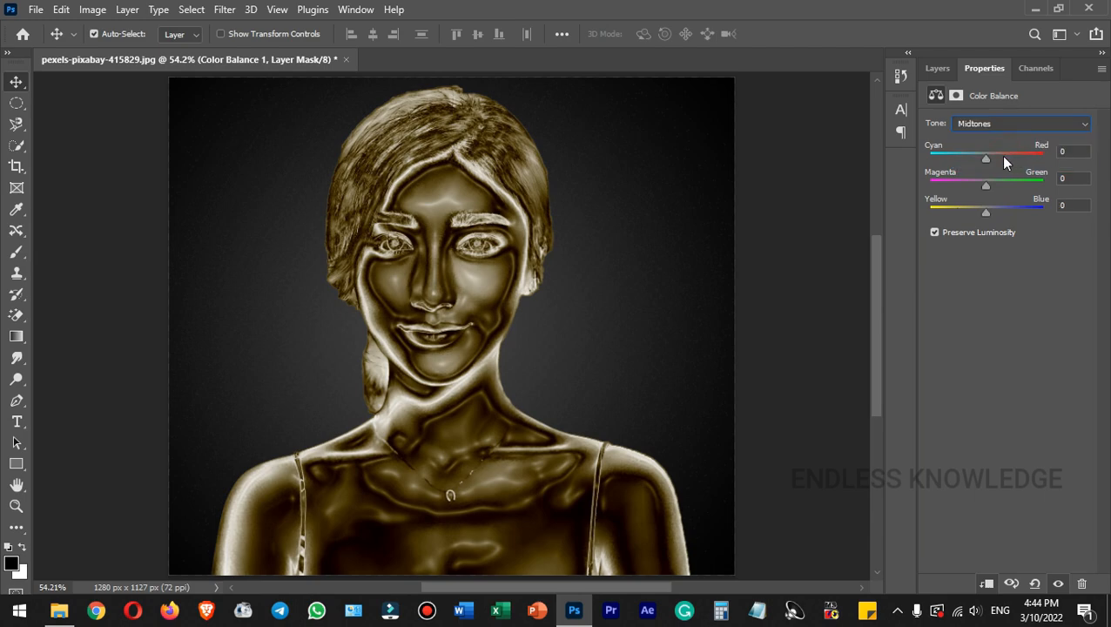
drag(985, 158, 998, 159)
drag(985, 211, 964, 213)
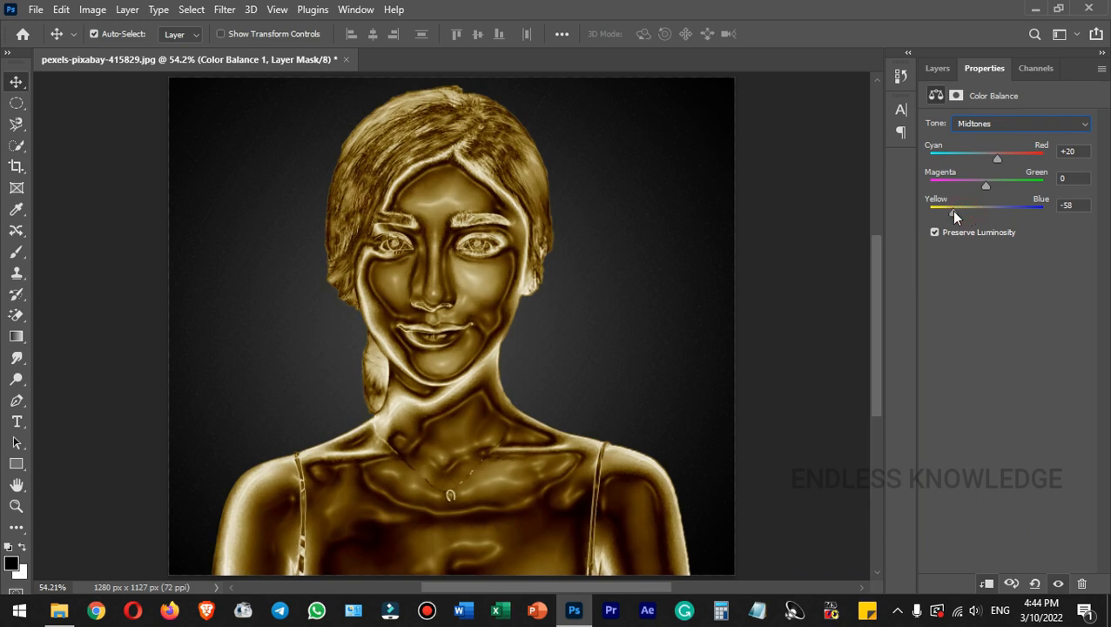
drag(951, 213, 939, 218)
Set the Color Balance adjustment's highlights to +20 on the Cyan-Red scale and -20 on the Yellow-Blue scale.
click(993, 124)
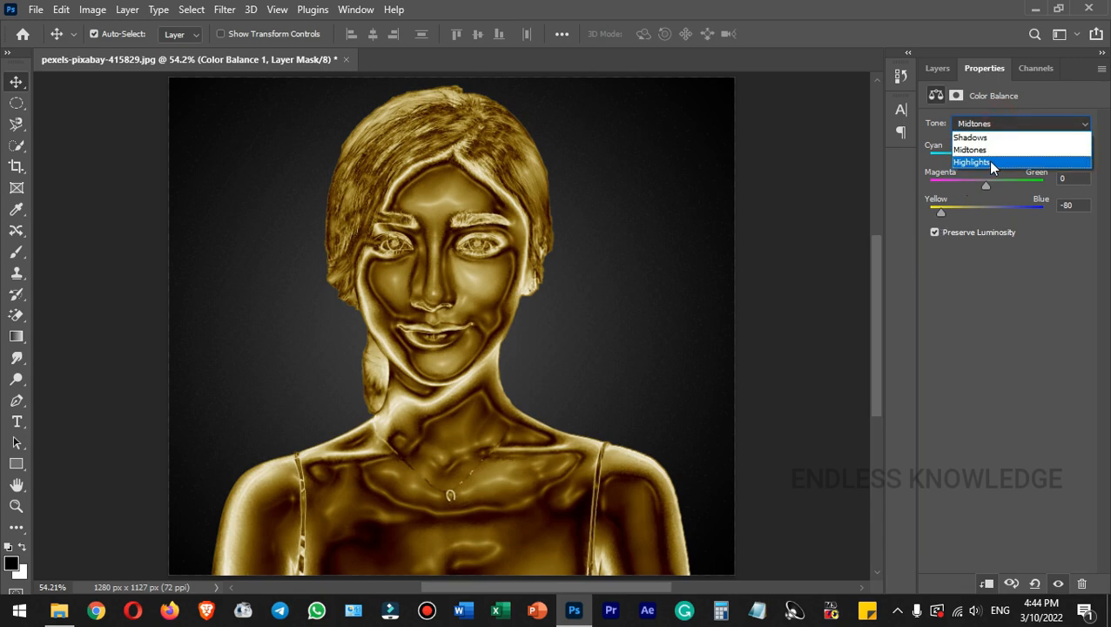
click(991, 164)
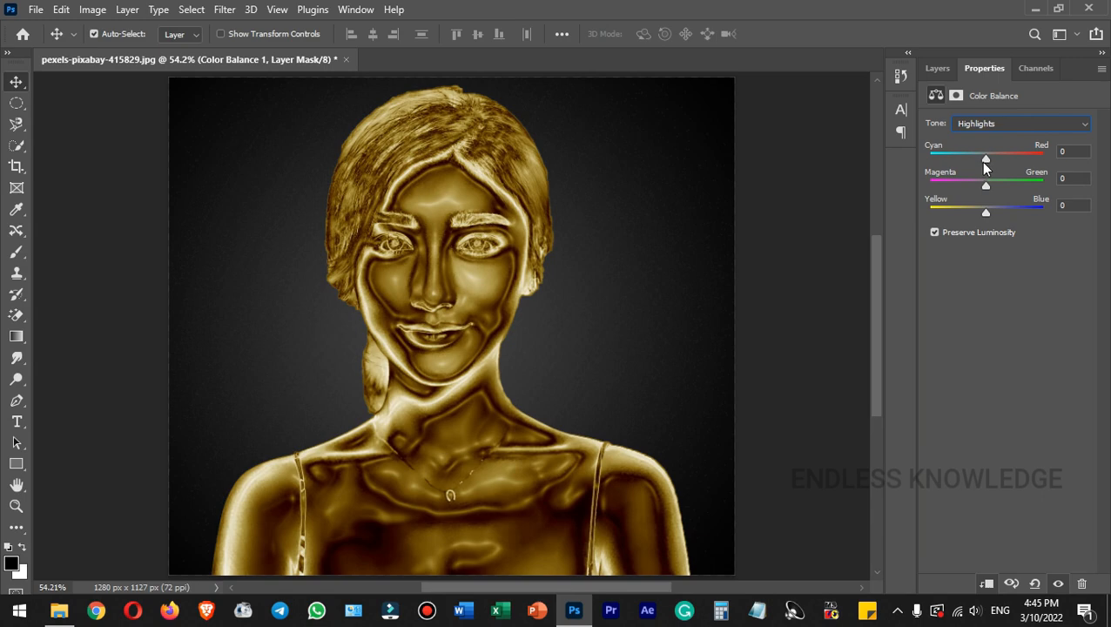
drag(985, 162, 1003, 161)
drag(989, 213, 971, 211)
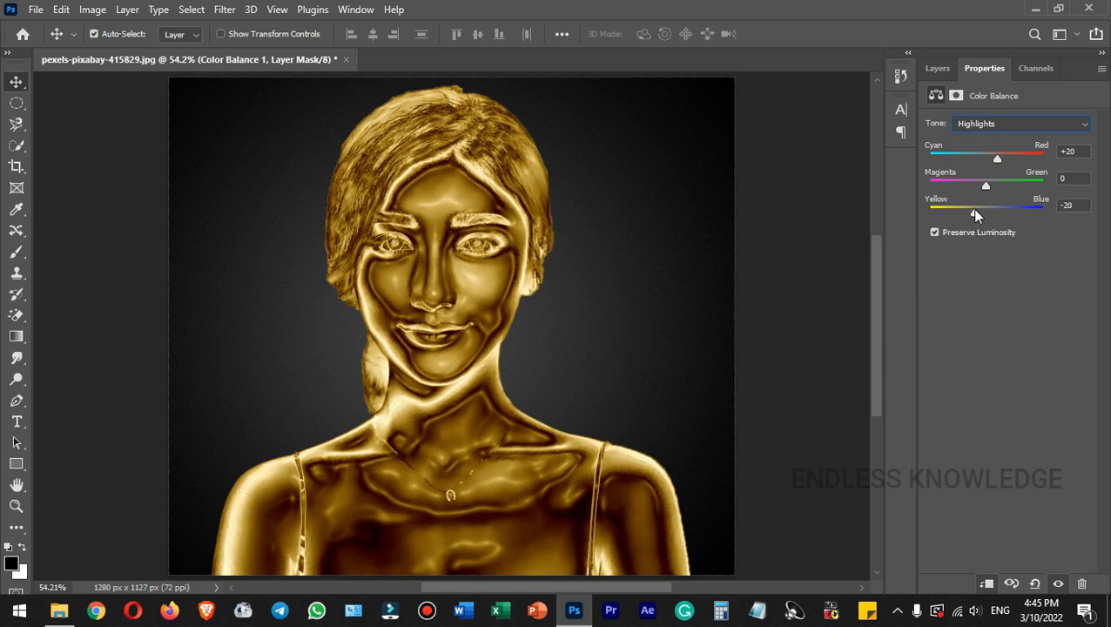
key(F7)
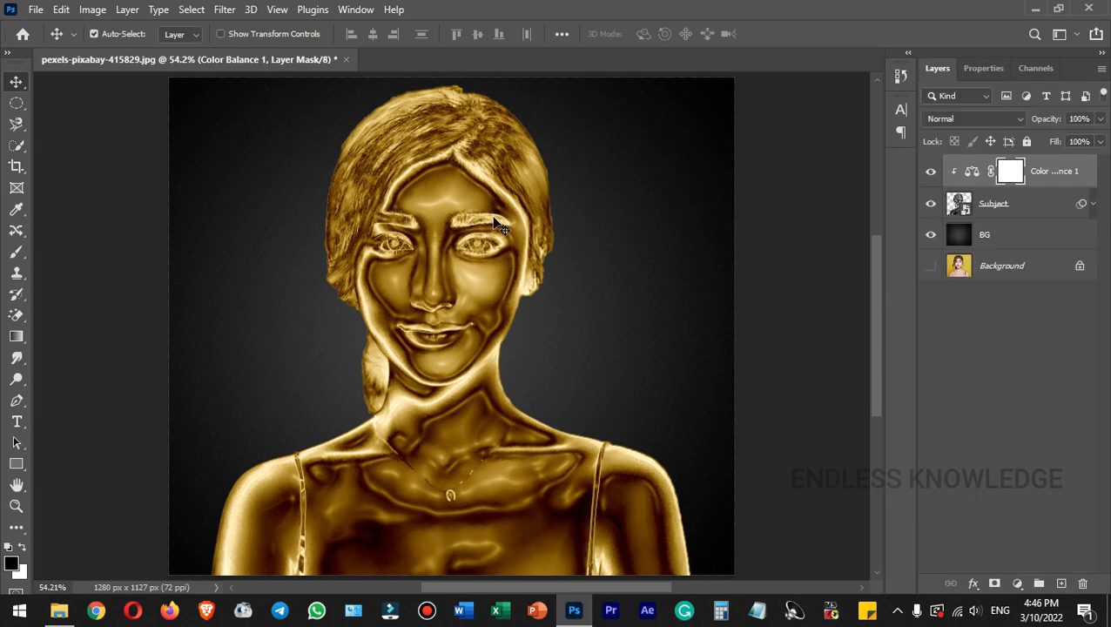
Add an Outer Glow effect to the Subject layer with a golden-orange glow colour.
click(1066, 208)
key(h)
double_click(1067, 208)
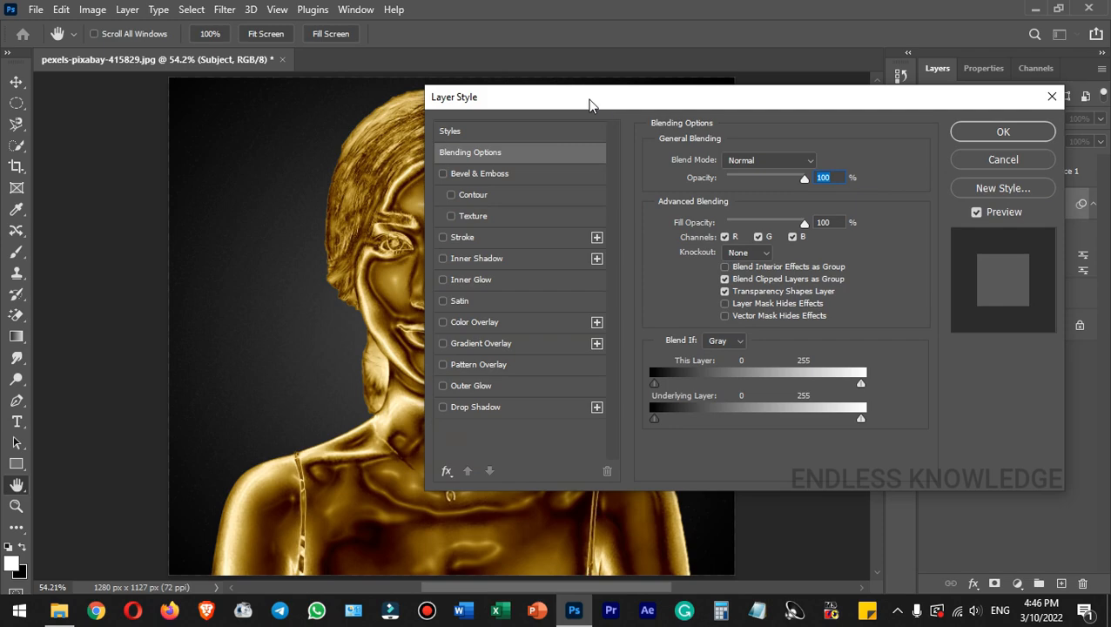
drag(591, 103, 846, 97)
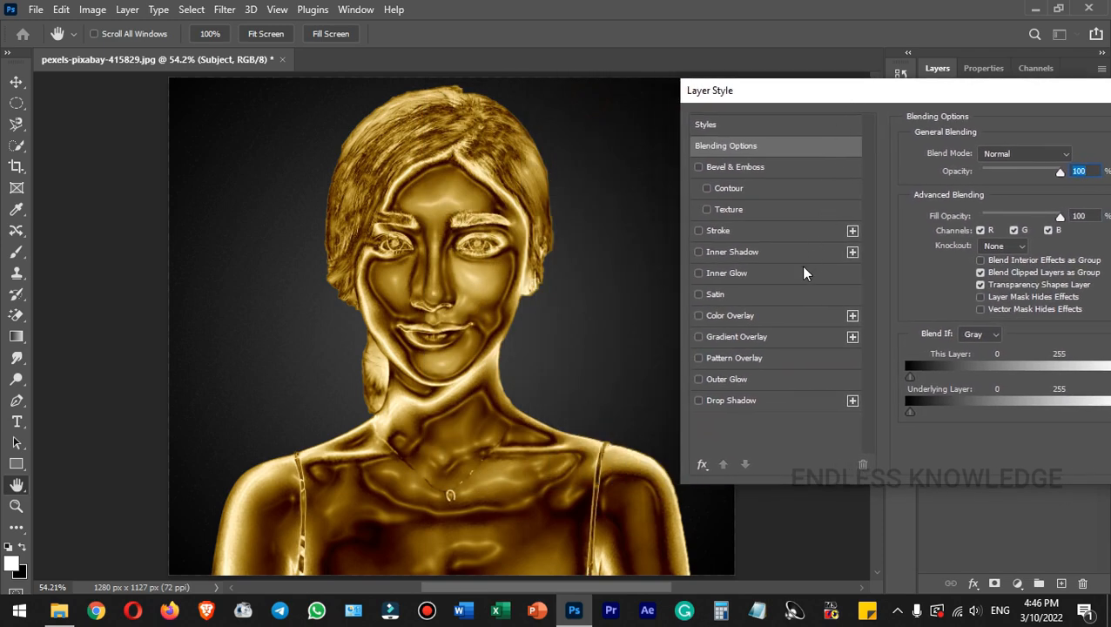
click(732, 379)
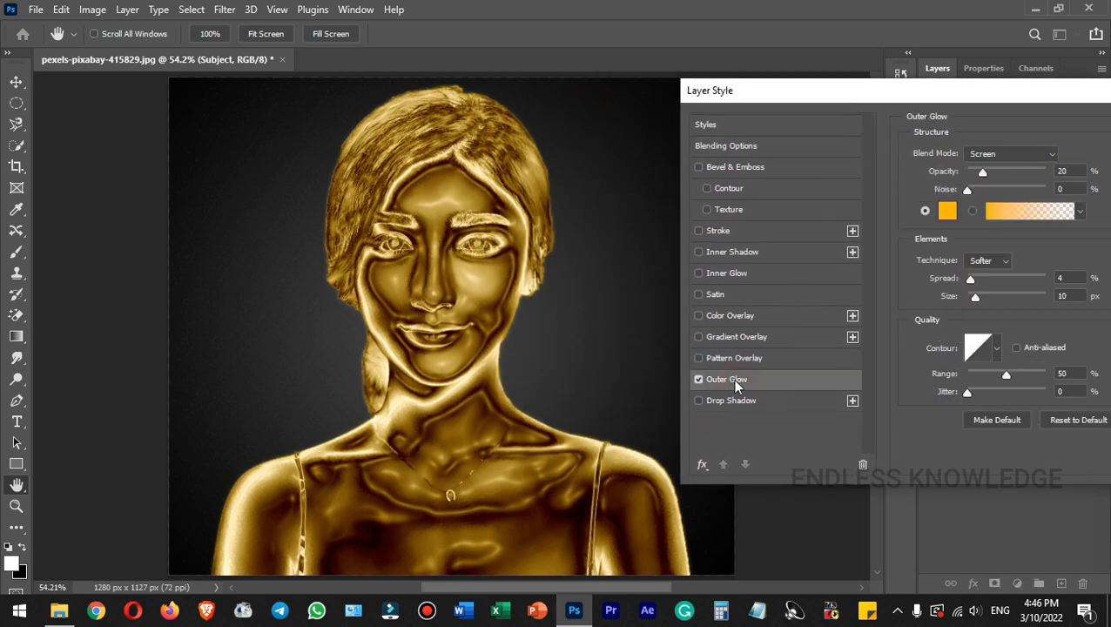
click(945, 211)
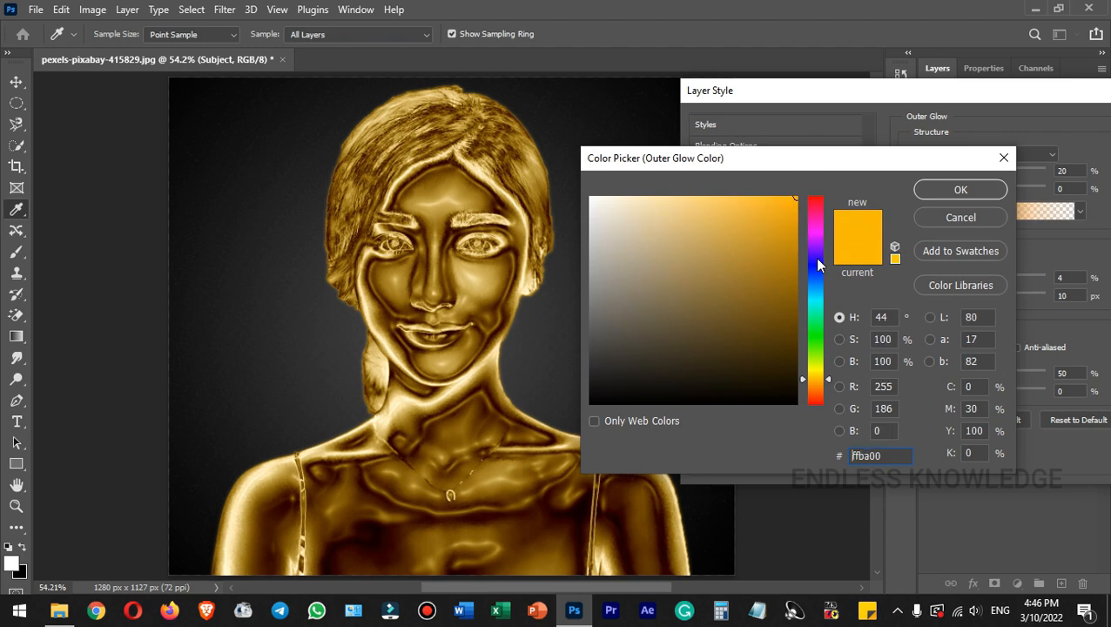
drag(826, 369, 831, 379)
click(960, 190)
Set the outer glow's opacity to 31%, its spread to 0% and its size to 35 px.
drag(982, 87, 845, 81)
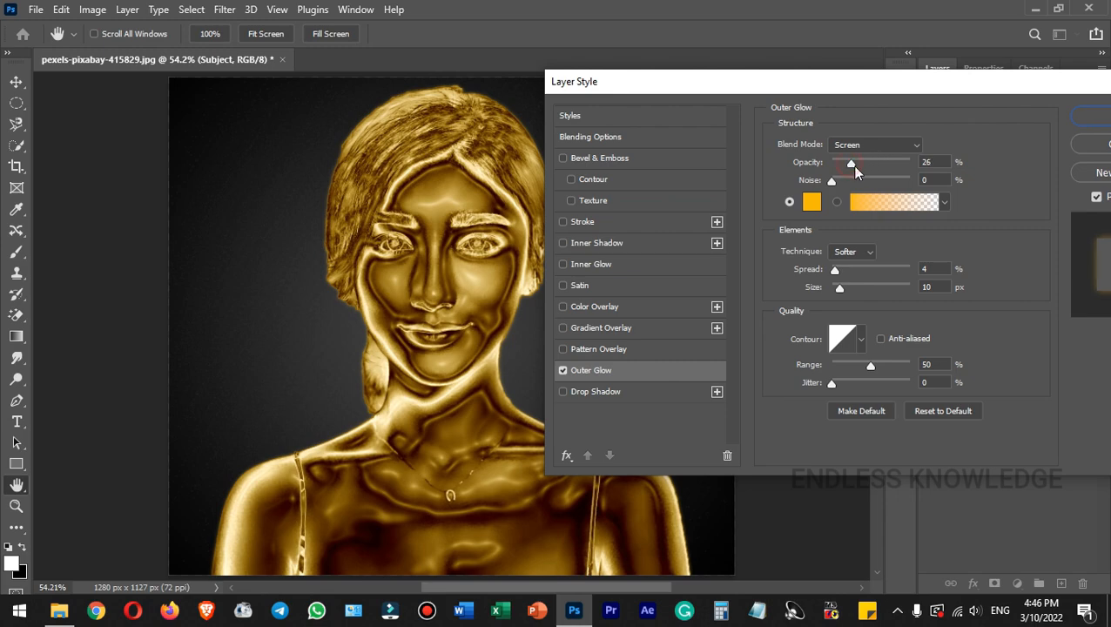
drag(848, 163, 856, 173)
click(857, 168)
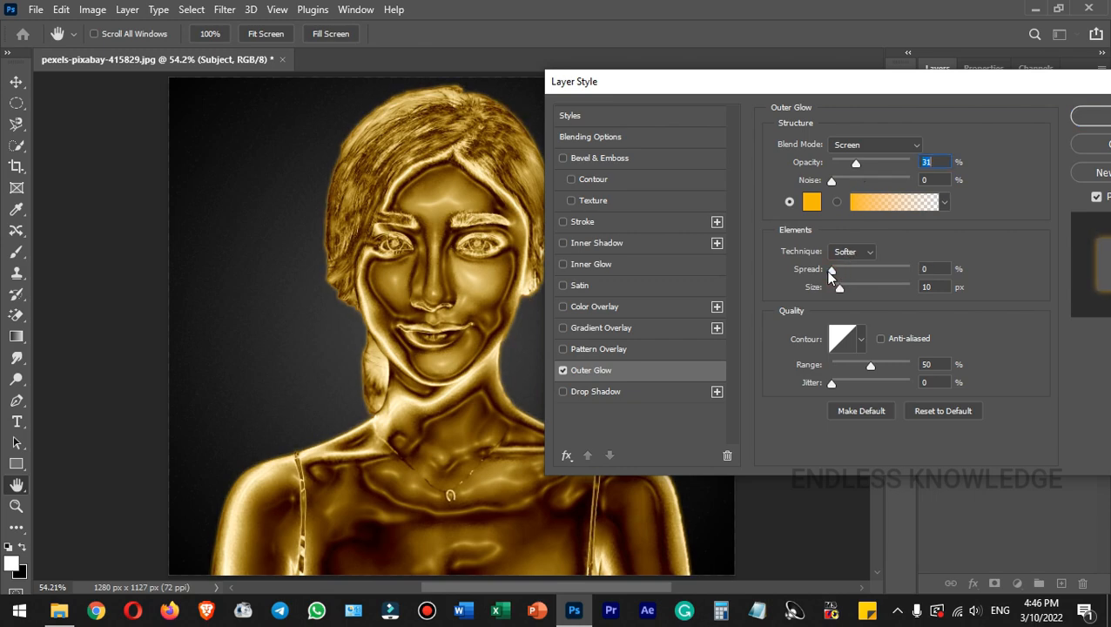
drag(835, 274, 848, 293)
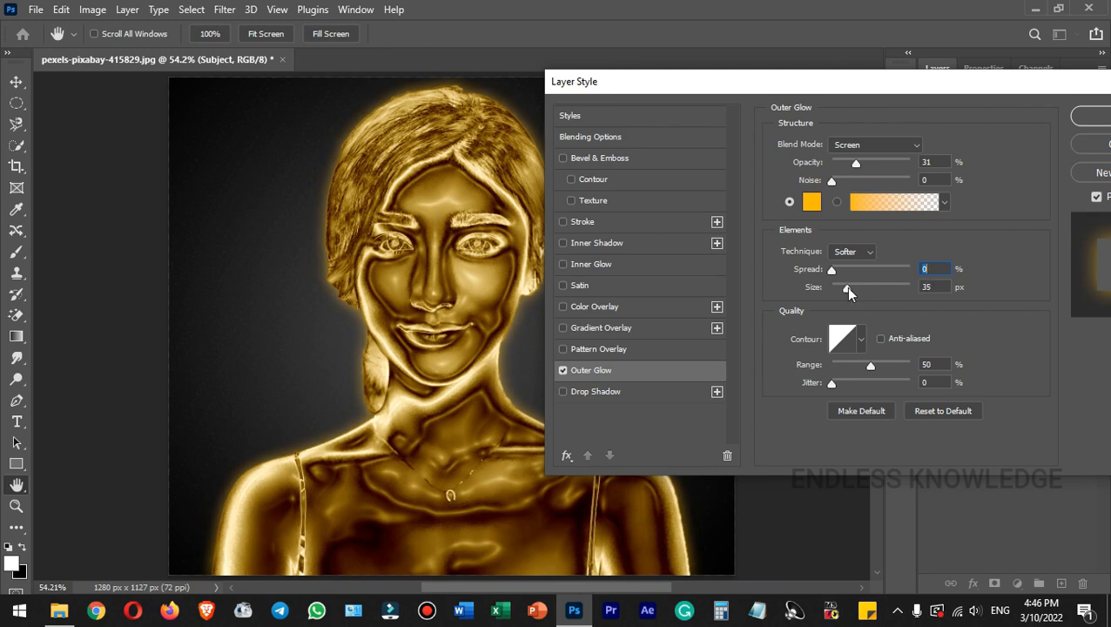
click(847, 288)
Try the Precise technique for the outer glow and switch back to Softer.
click(864, 253)
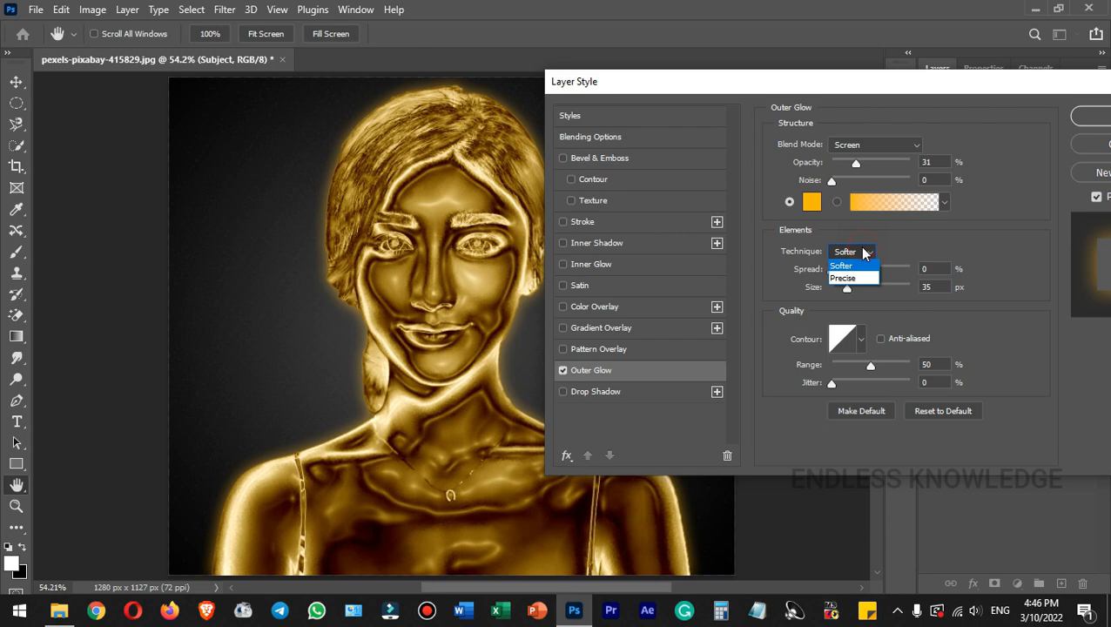
click(858, 273)
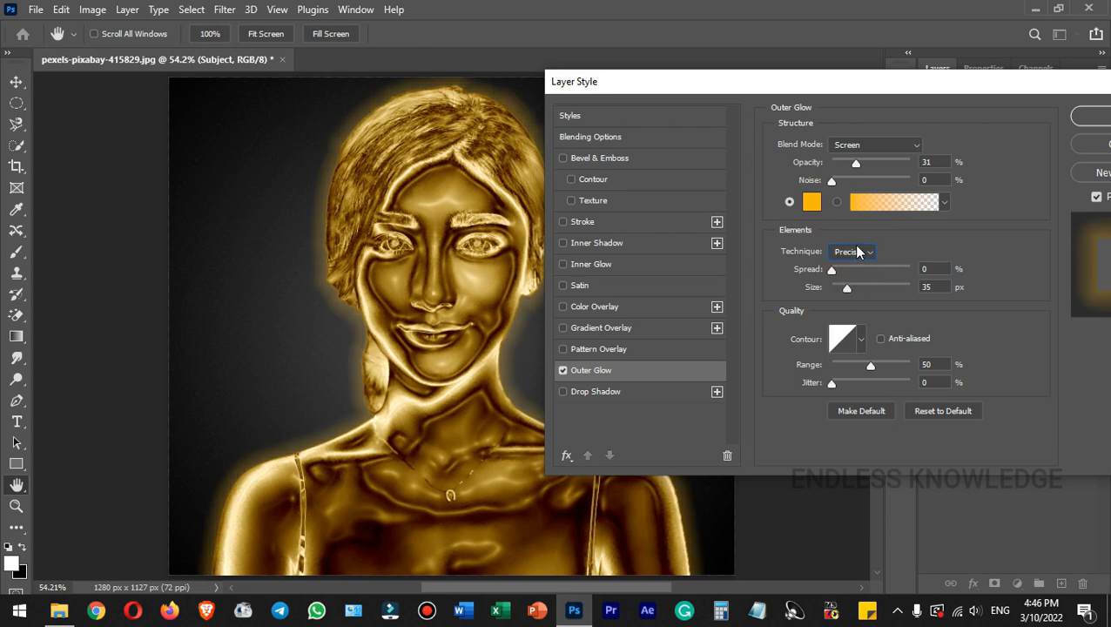
click(864, 252)
click(858, 265)
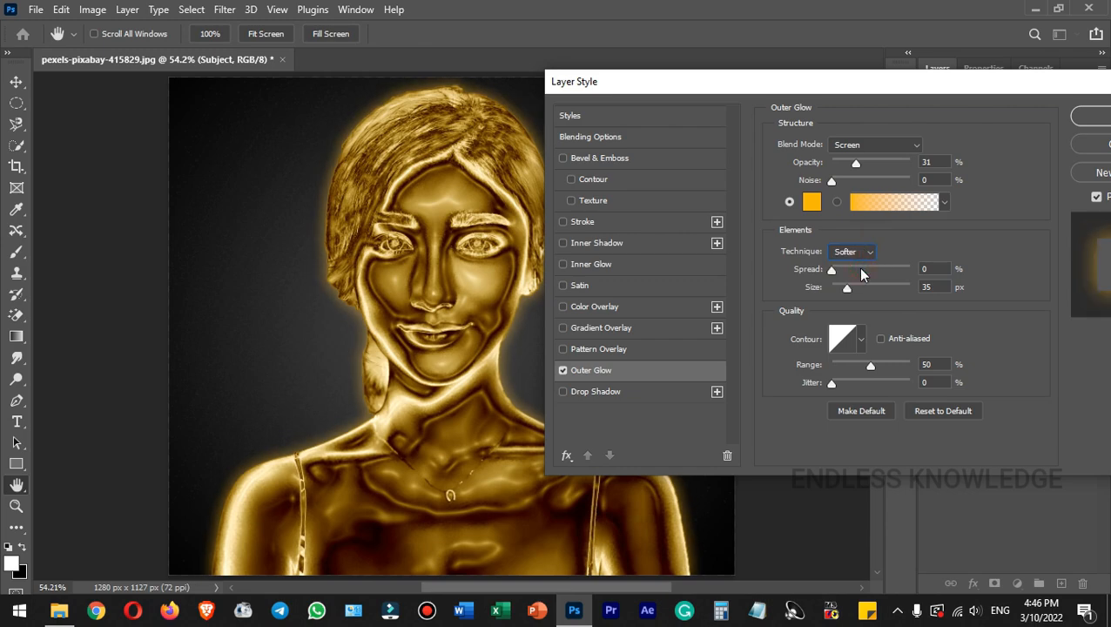
Lower the outer glow's opacity to about 20% and apply the layer style.
drag(843, 87, 897, 85)
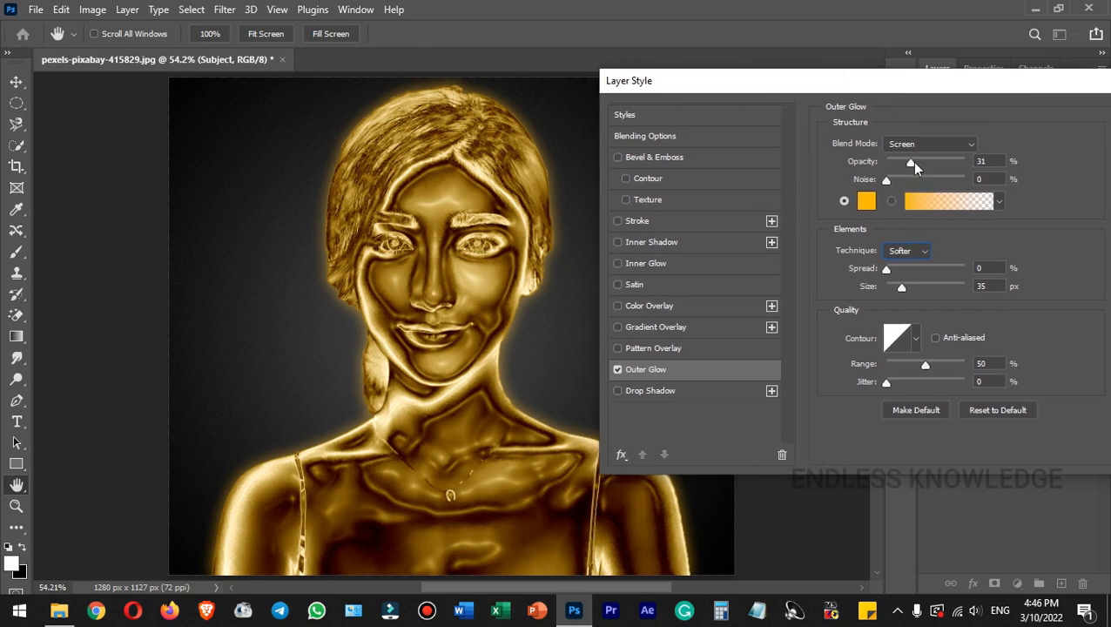
drag(912, 161, 900, 160)
drag(912, 83, 851, 85)
click(1080, 120)
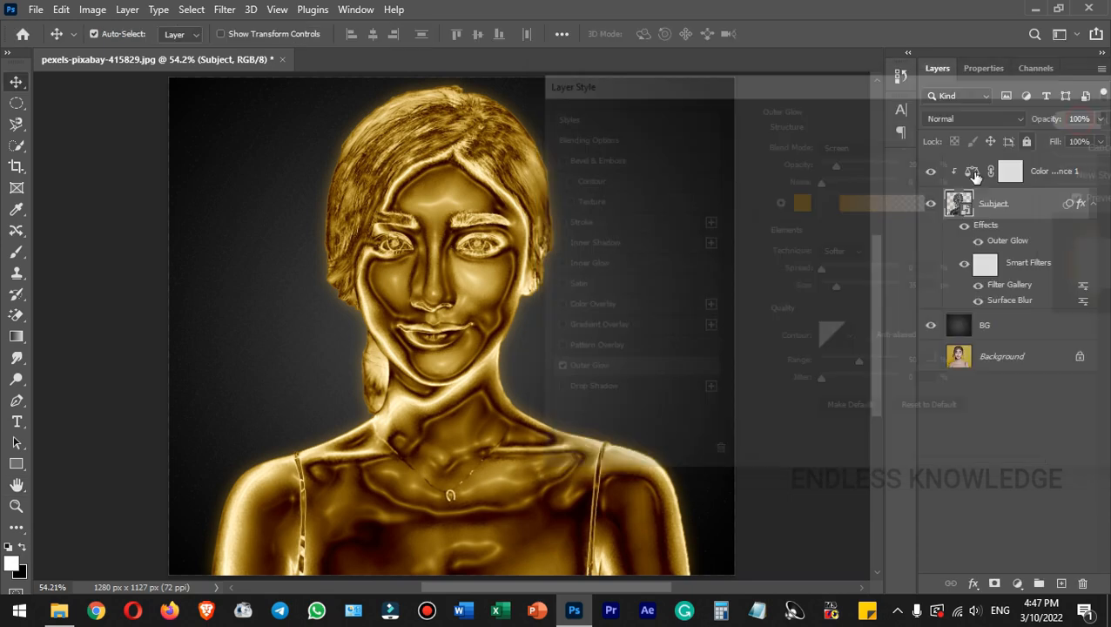
Try a threshold of 35 levels for the Subject layer's Surface Blur smart filter.
click(1045, 209)
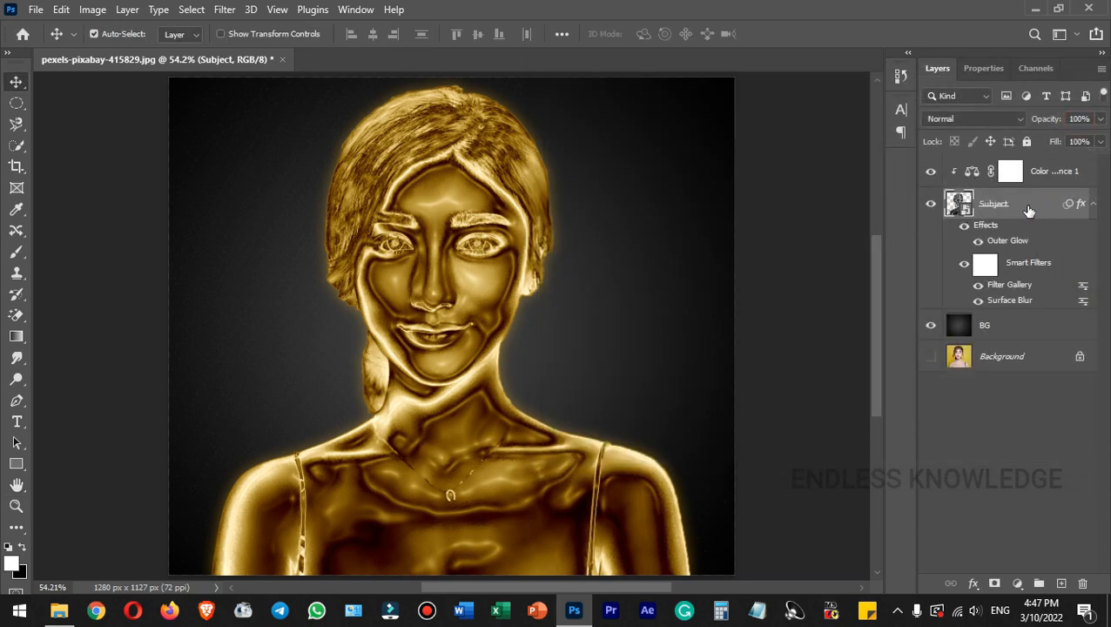
double_click(1022, 300)
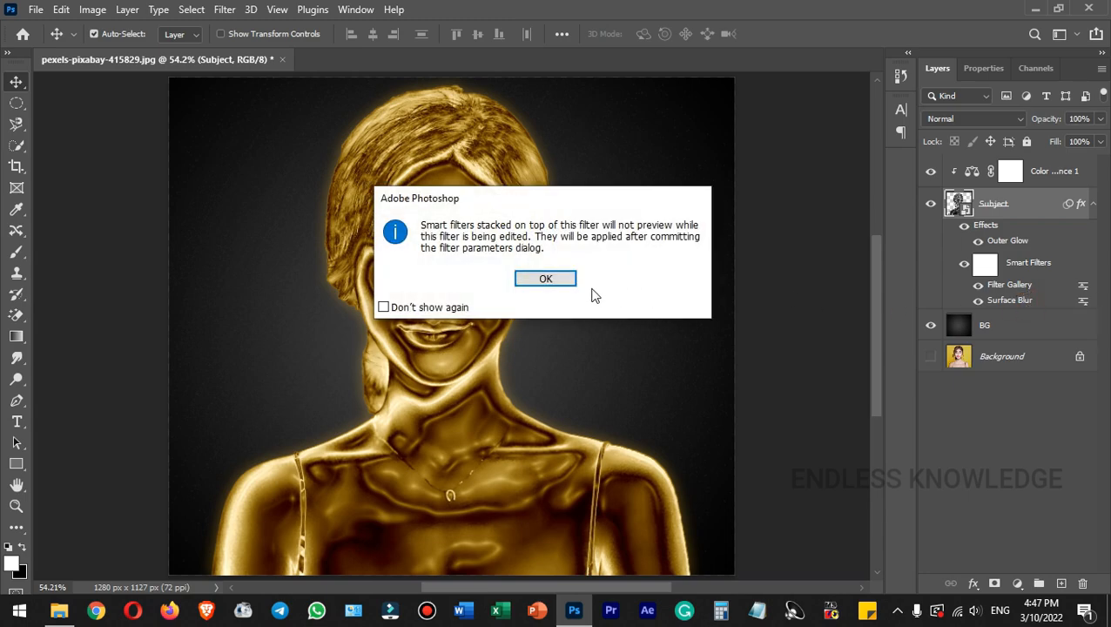
click(558, 279)
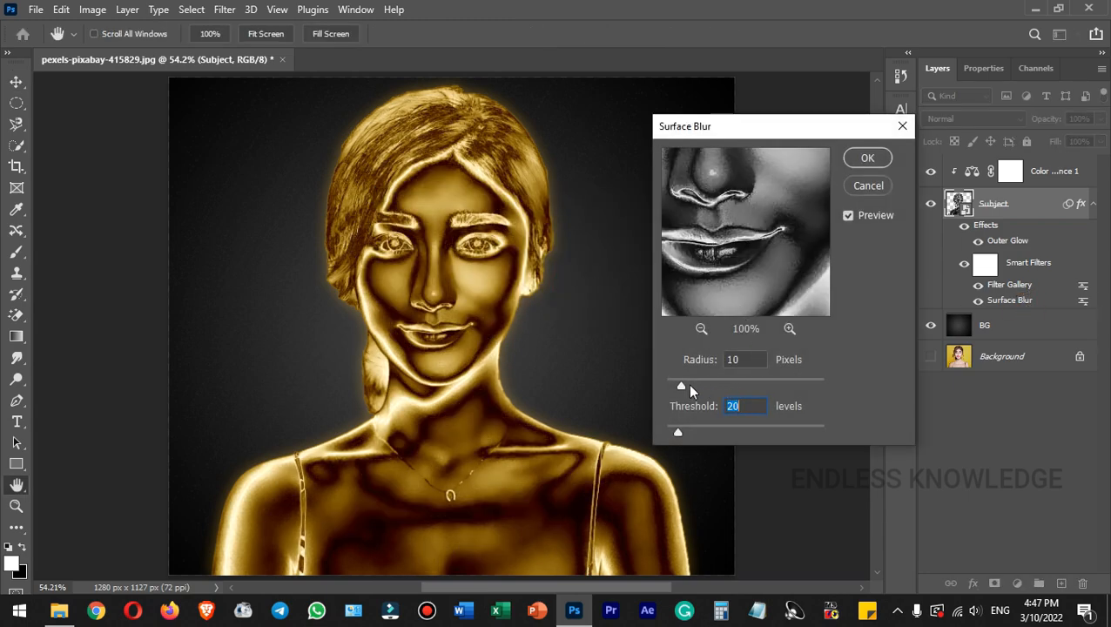
drag(678, 432, 687, 434)
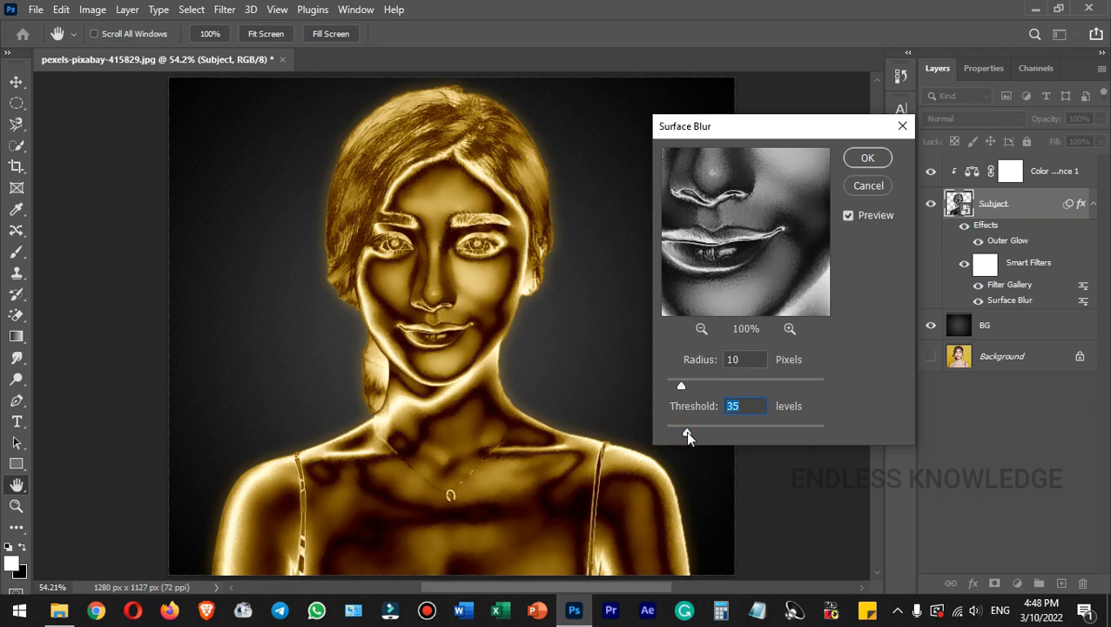
click(867, 158)
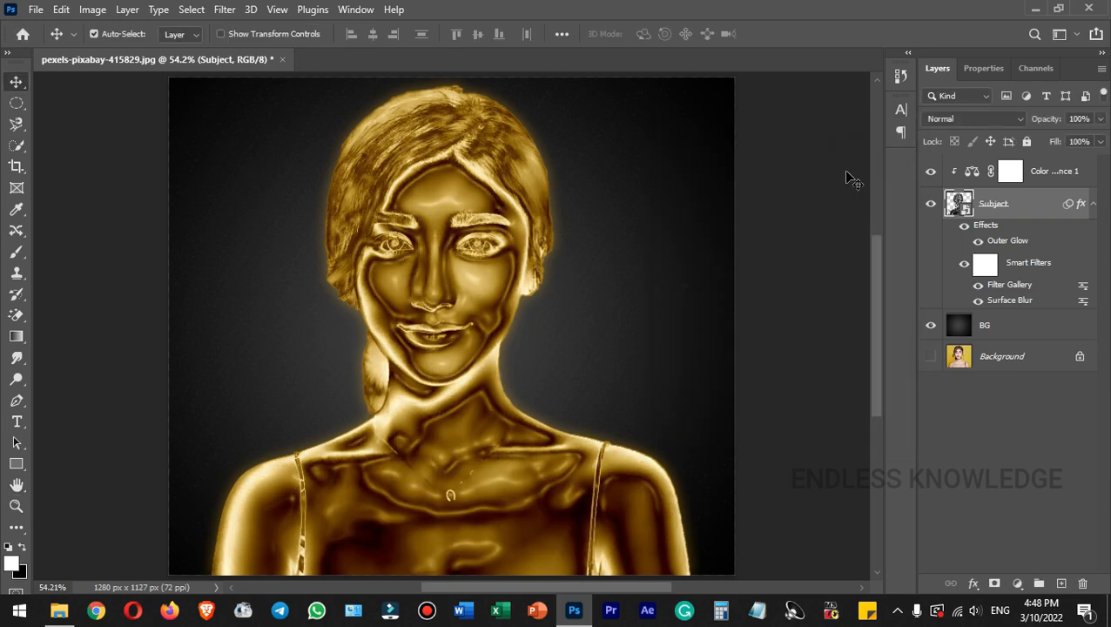
Set the threshold of the Subject layer's Surface Blur smart filter to 10 levels.
double_click(1024, 300)
click(564, 281)
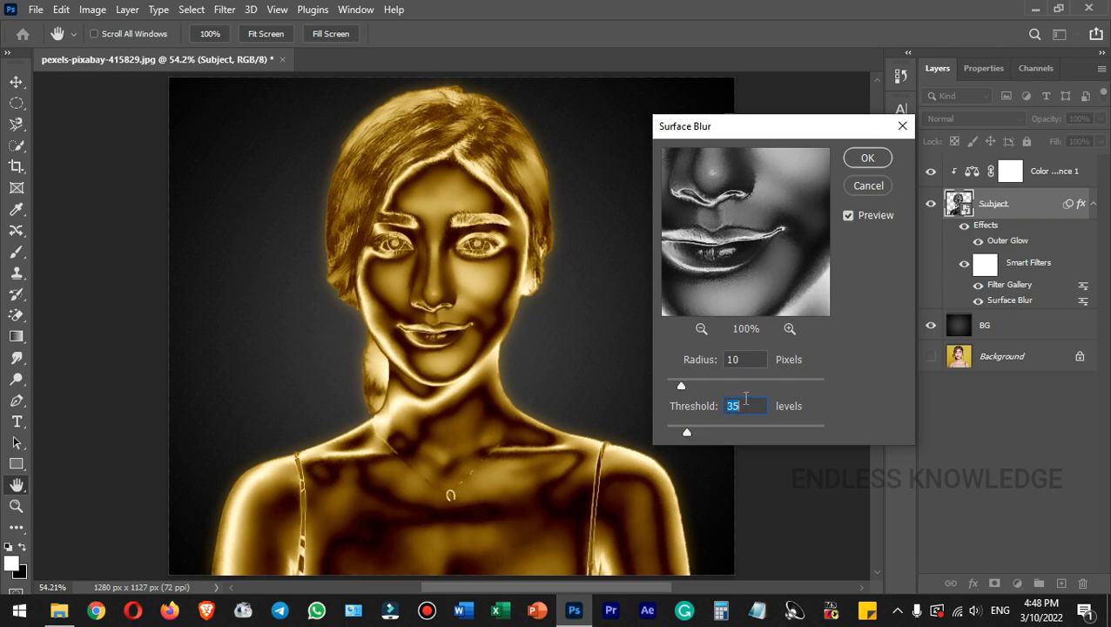
text(10)
click(868, 157)
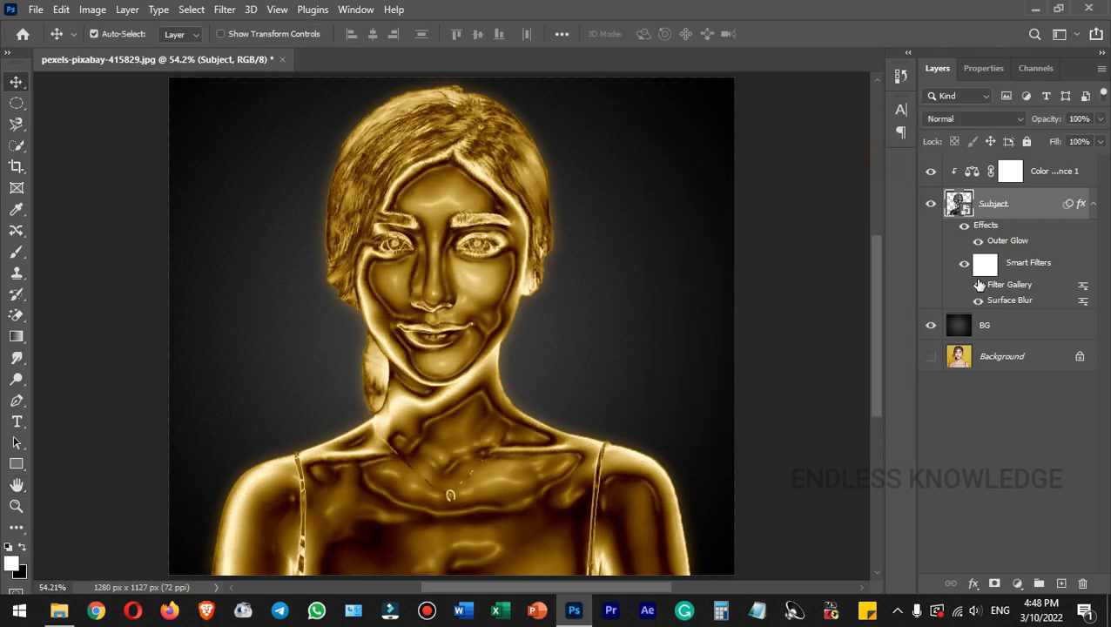
Set the highlight strength of the Subject layer's Plastic Wrap smart filter to 6.
double_click(1011, 285)
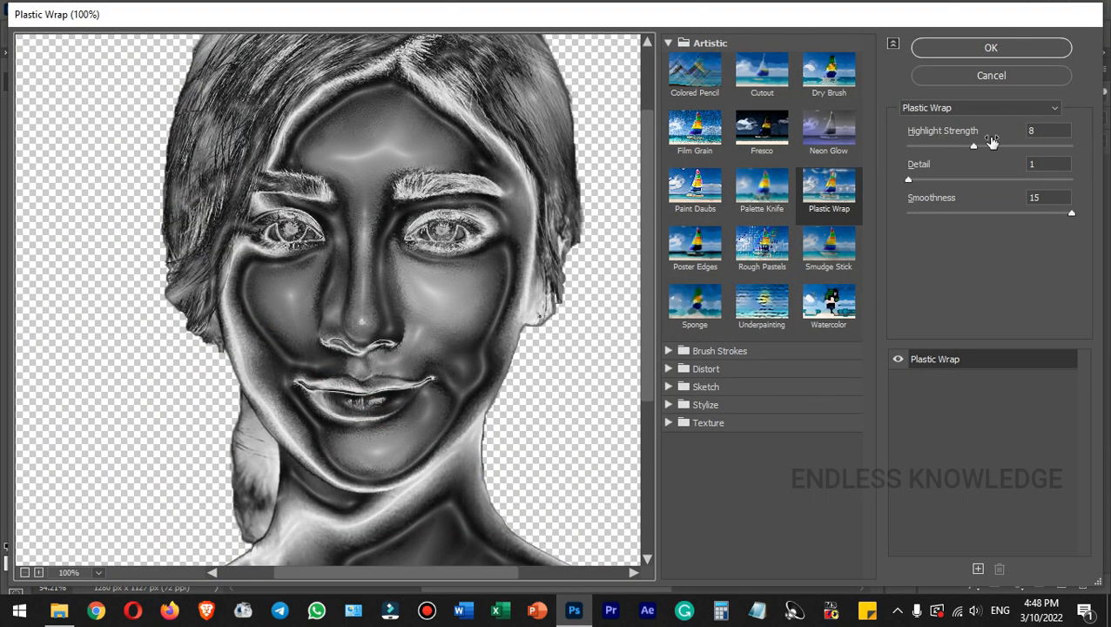
drag(972, 147, 959, 153)
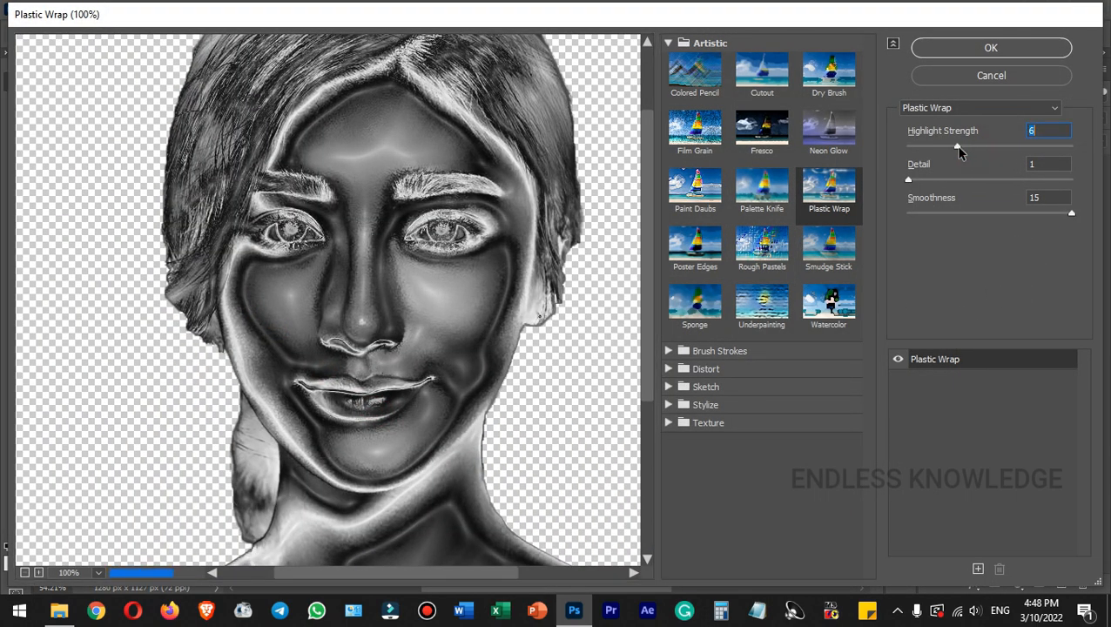
key(Return)
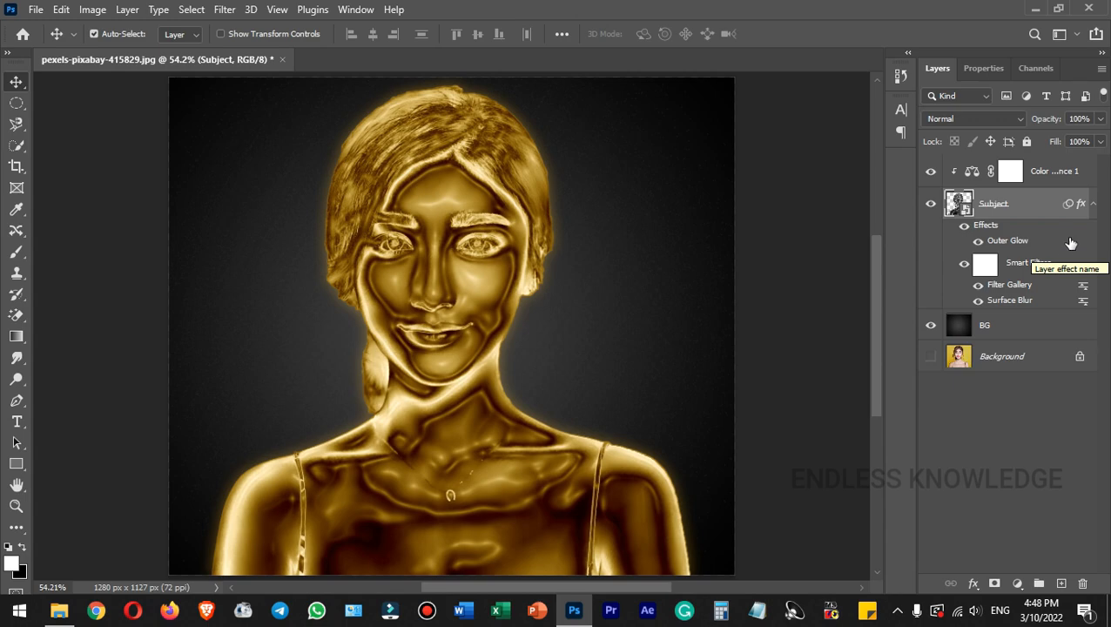
Merge the Color Balance adjustment, Subject and BG layers into a single layer above the hidden Background.
click(1093, 205)
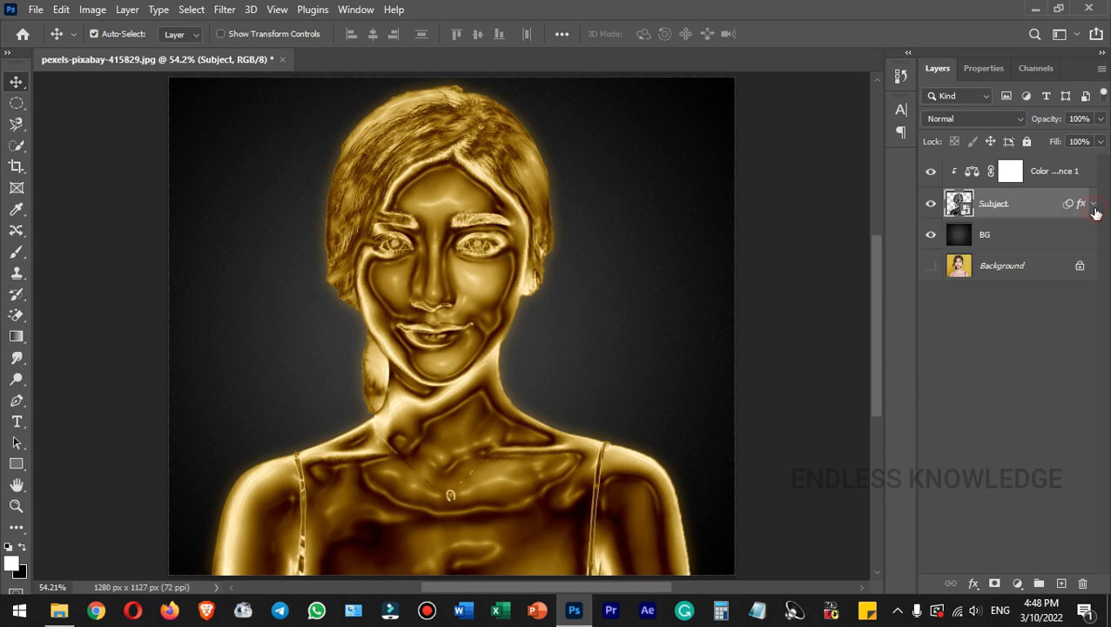
click(1054, 185)
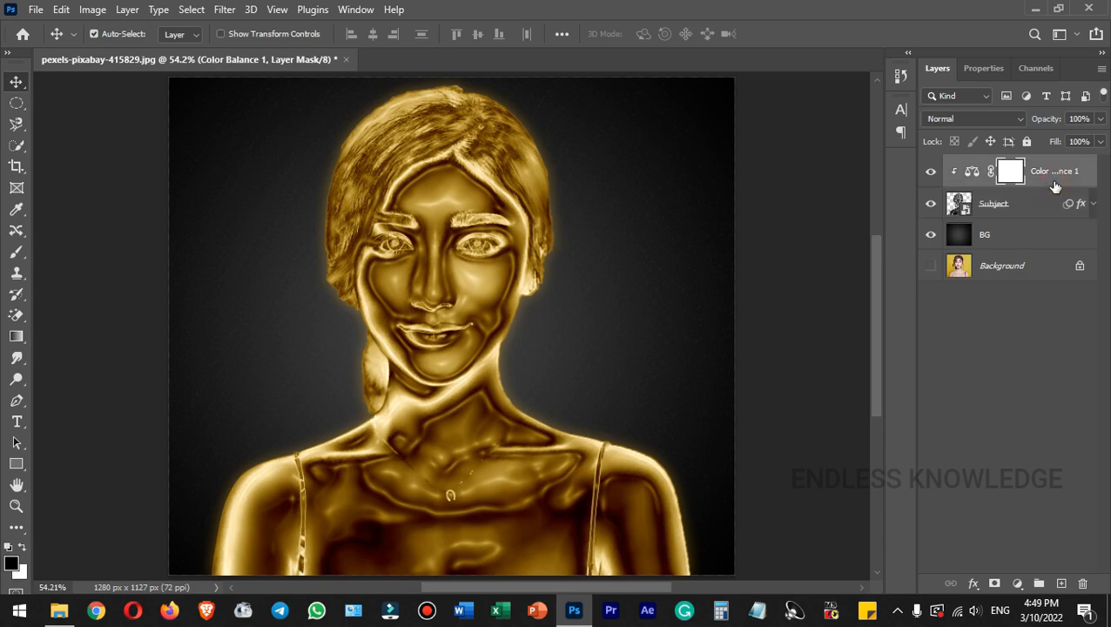
click(1043, 233)
key(ctrl+e)
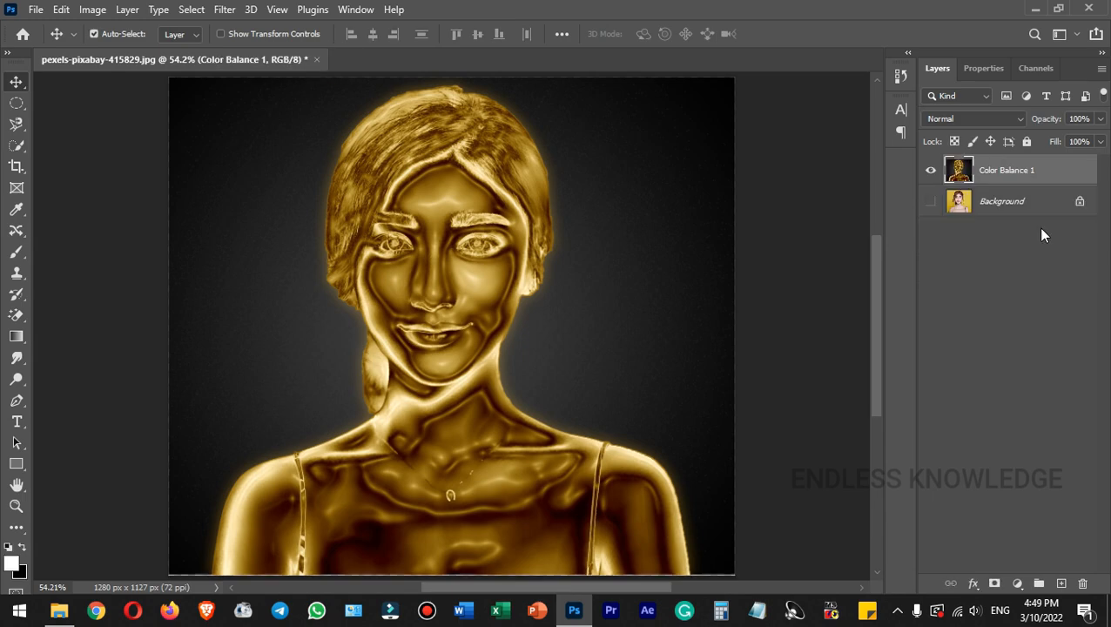
Undo the layer merge and convert the Color Balance adjustment, Subject and BG layers together into one smart object.
key(ctrl+z)
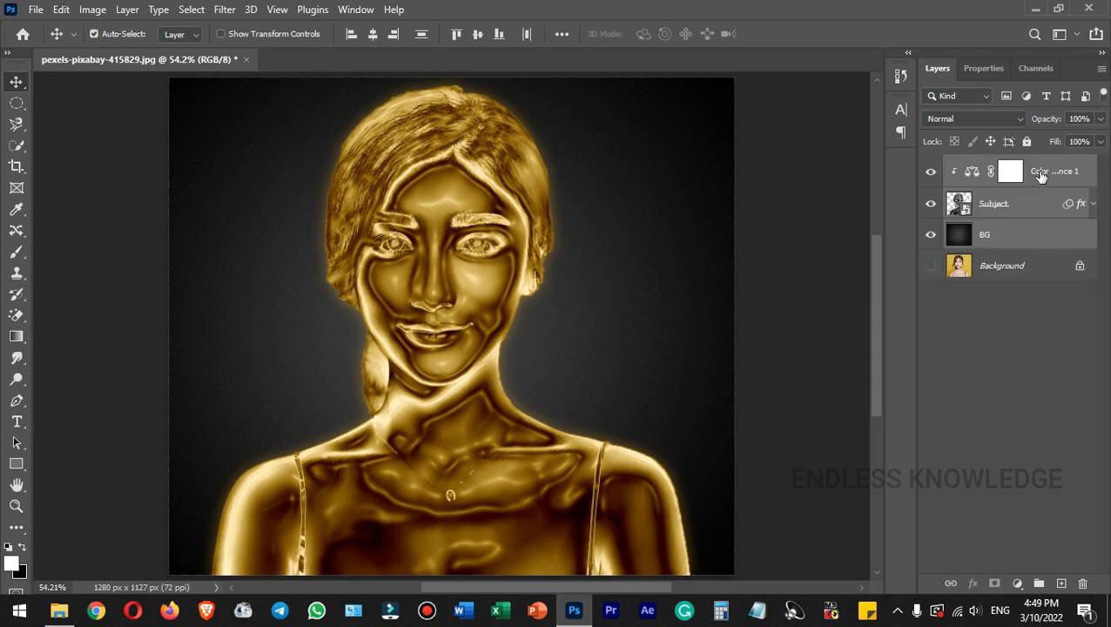
right_click(1033, 229)
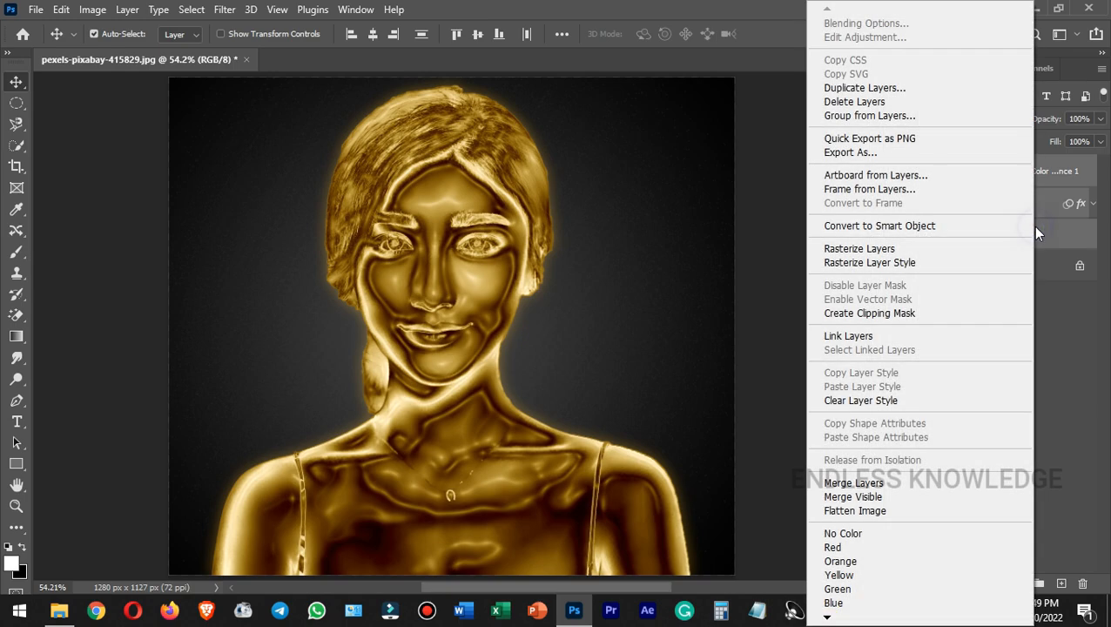
click(929, 230)
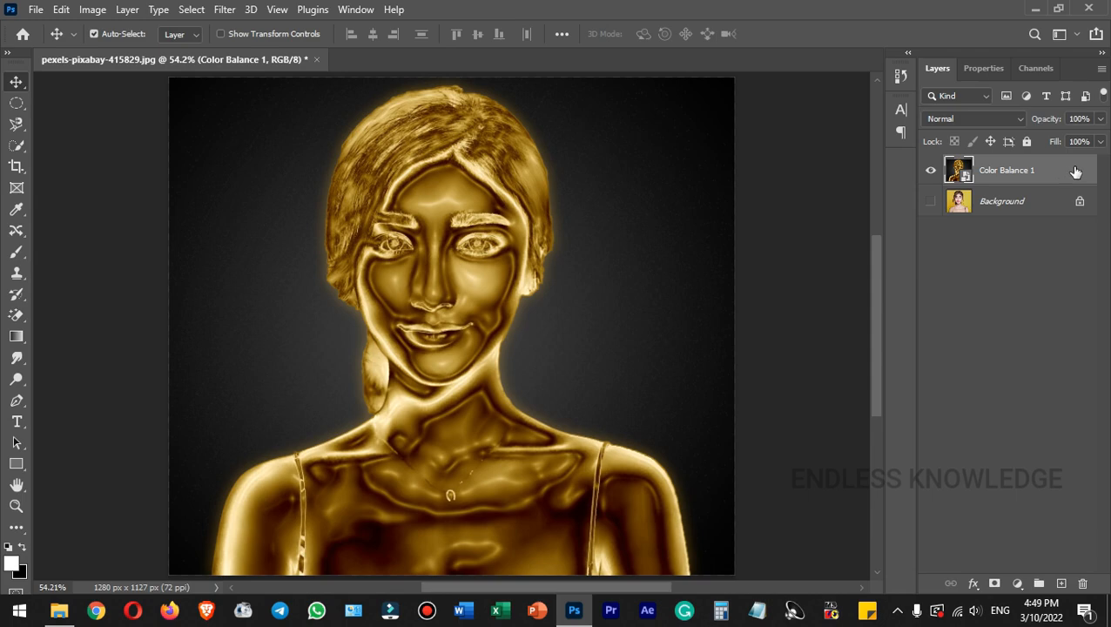
Inspect the contents of the Color Balance 1 smart object and its nested Subject smart object, and close both without changes.
double_click(960, 172)
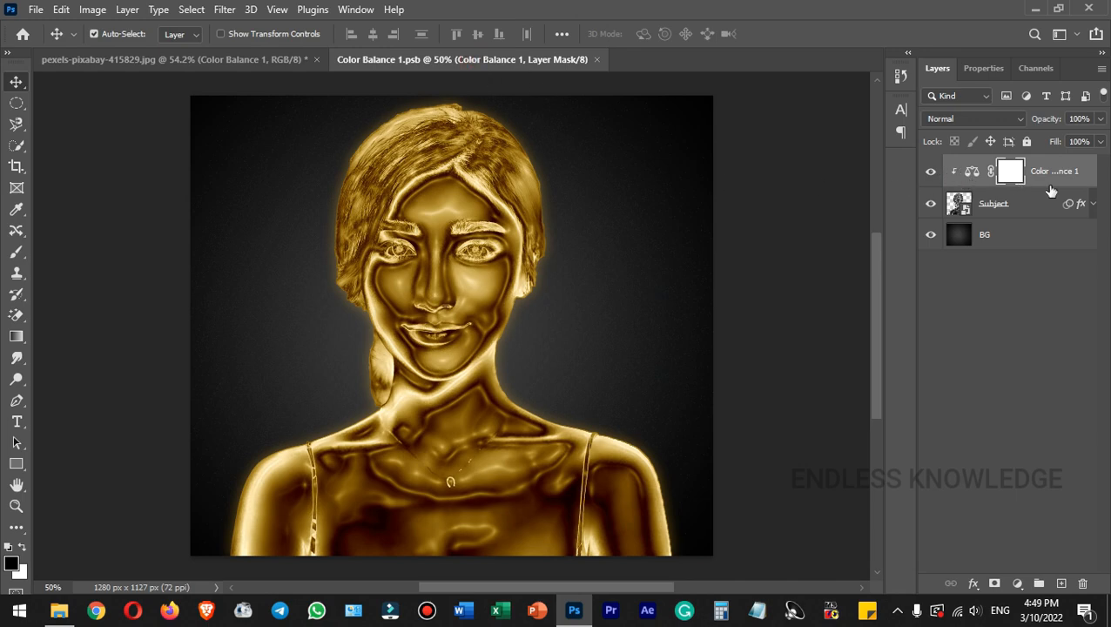
double_click(957, 205)
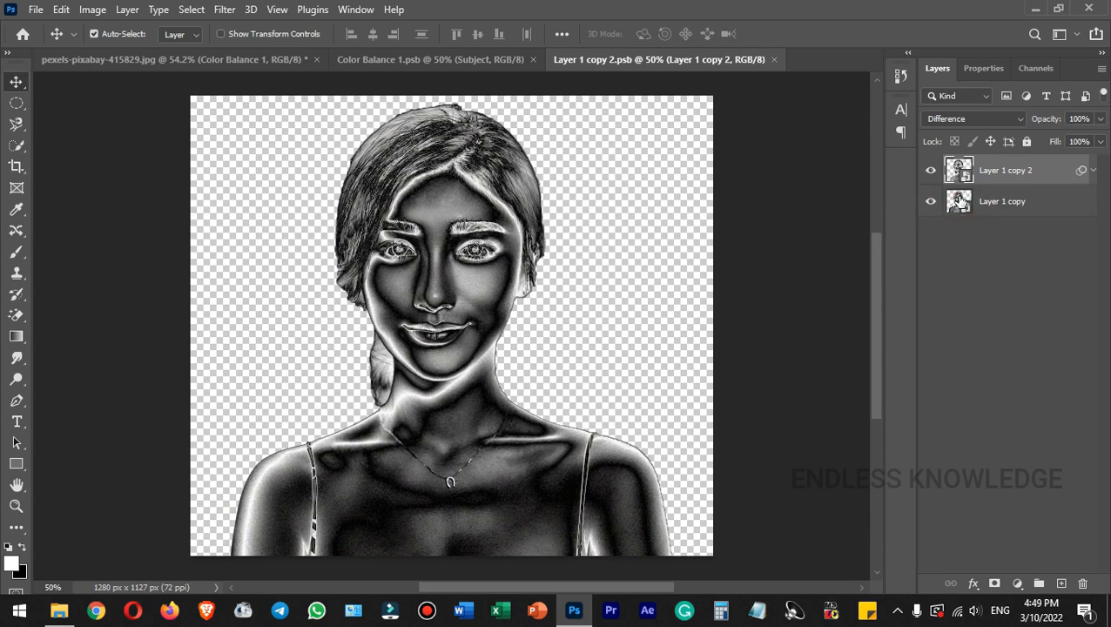
click(773, 60)
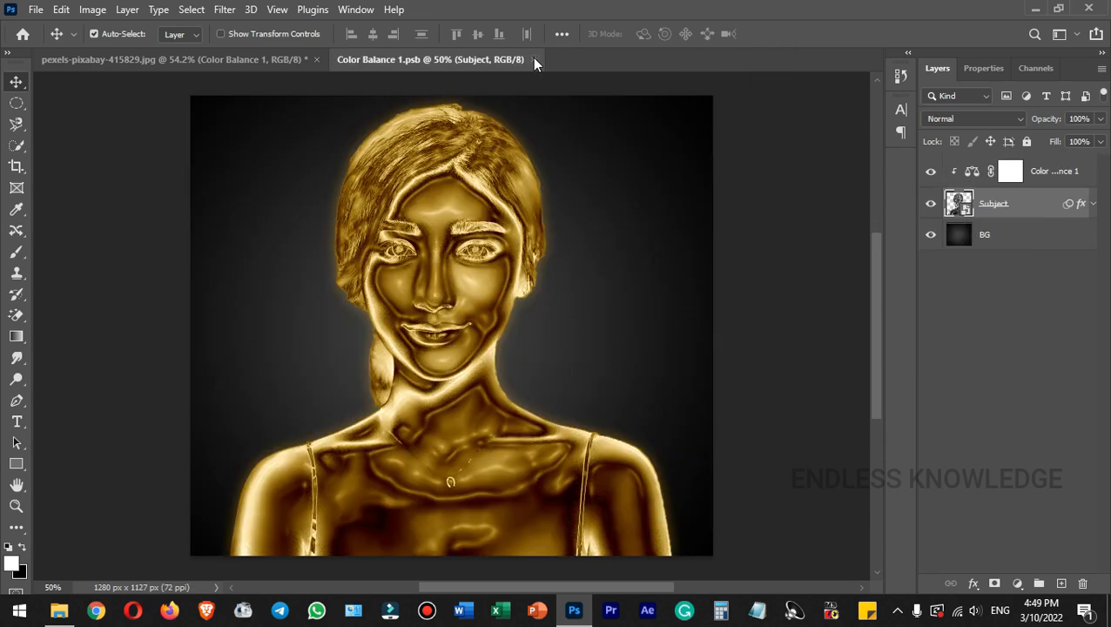
click(535, 60)
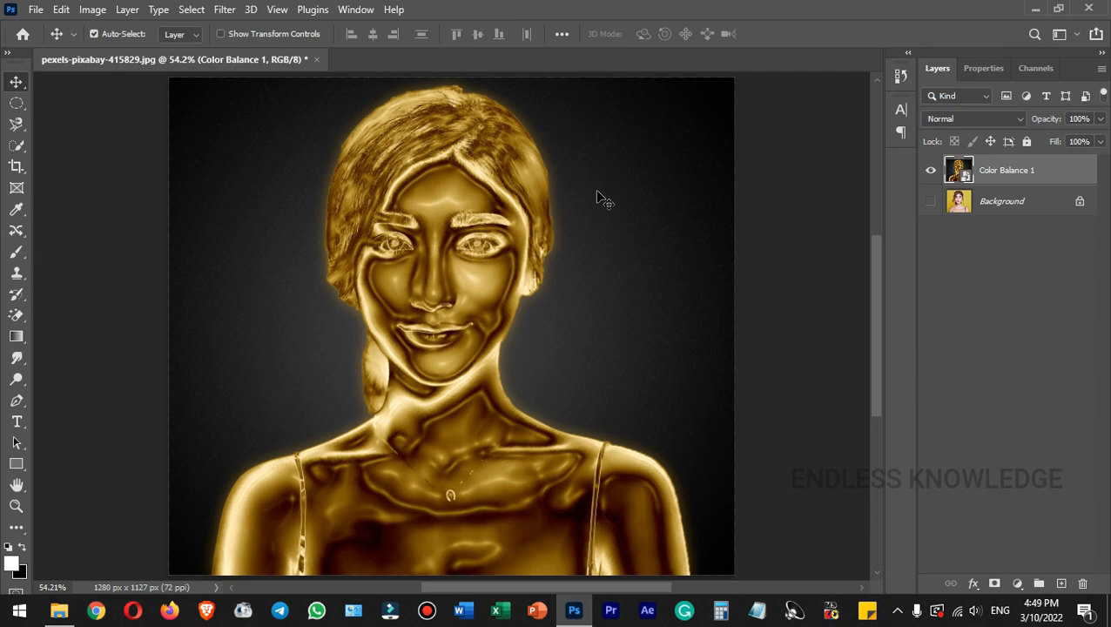